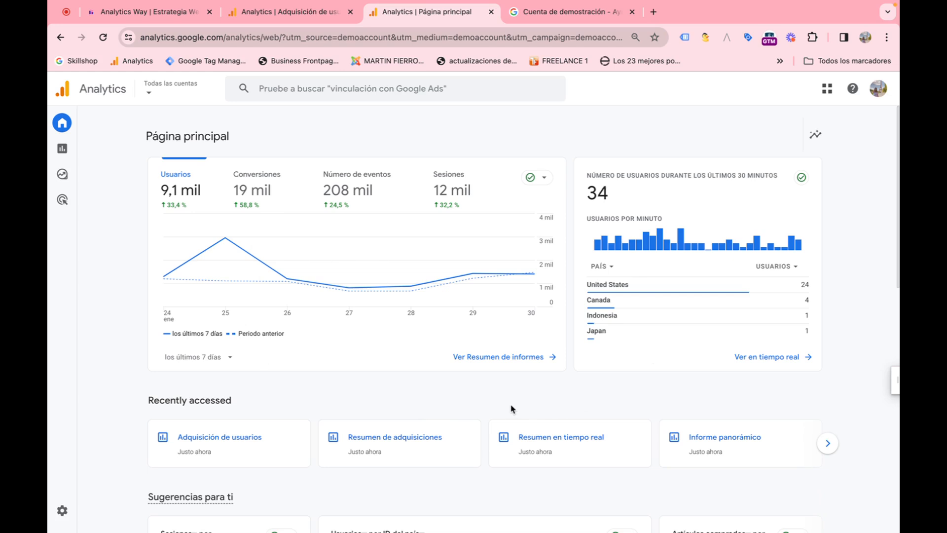
Step: Open the demo account help article and read its section on accessing the Google Analytics demo account
left_click(595, 12)
scroll(381, 223, "down", 1)
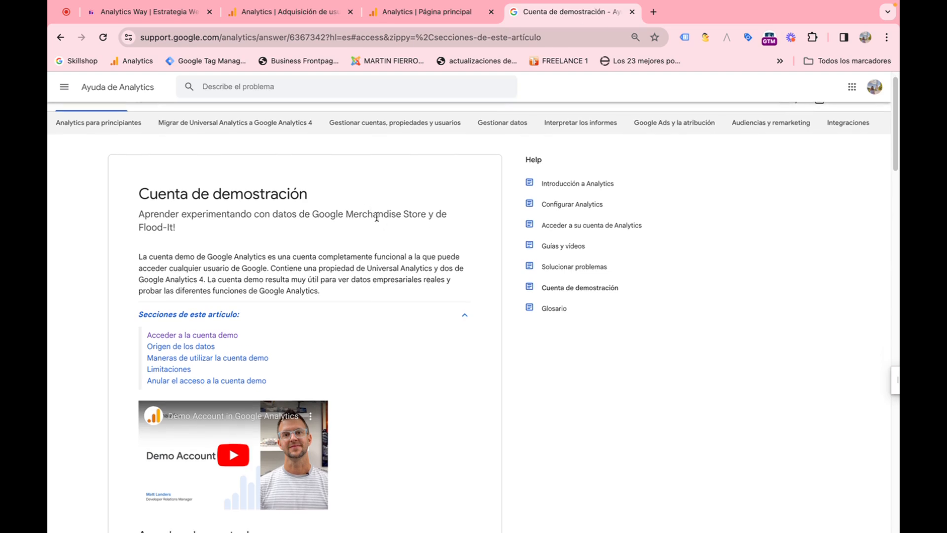
scroll(365, 214, "down", 6)
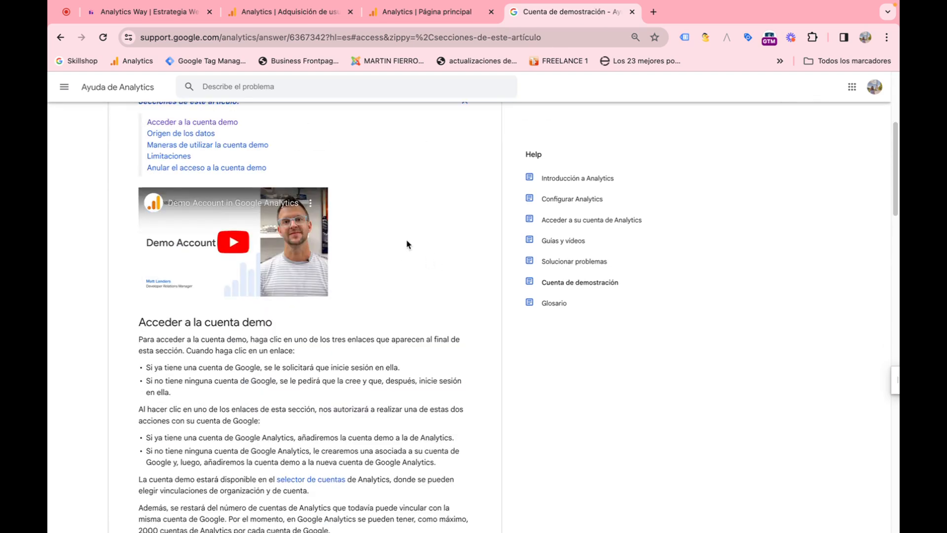
scroll(402, 247, "down", 3)
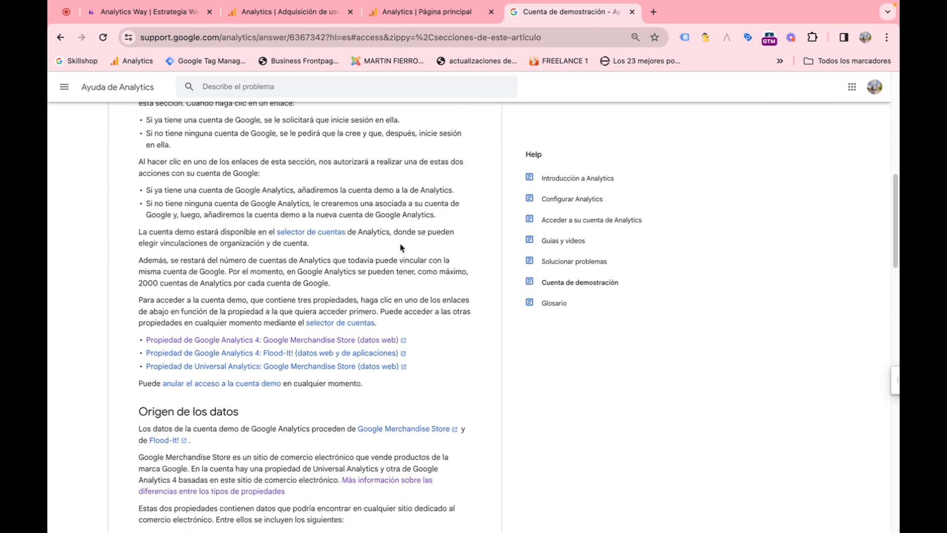
scroll(390, 247, "down", 1)
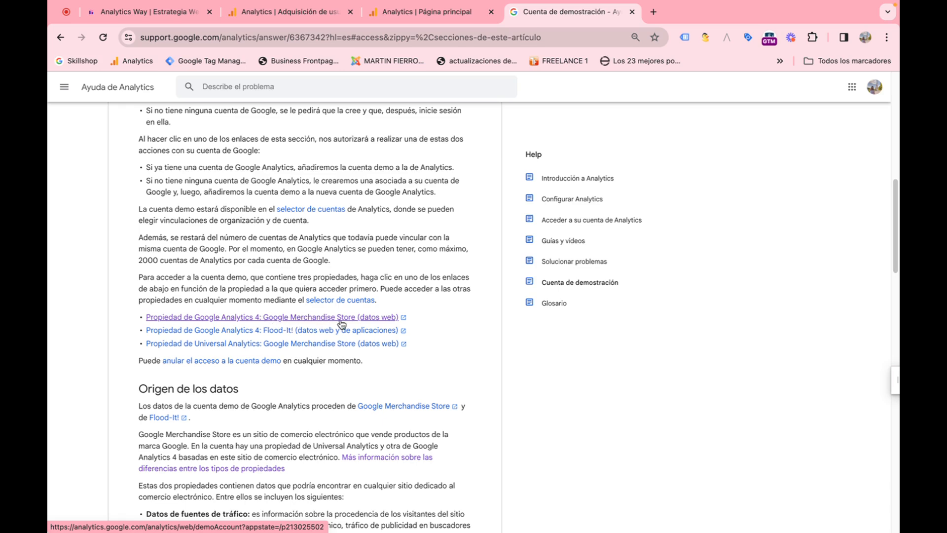
scroll(385, 313, "up", 10)
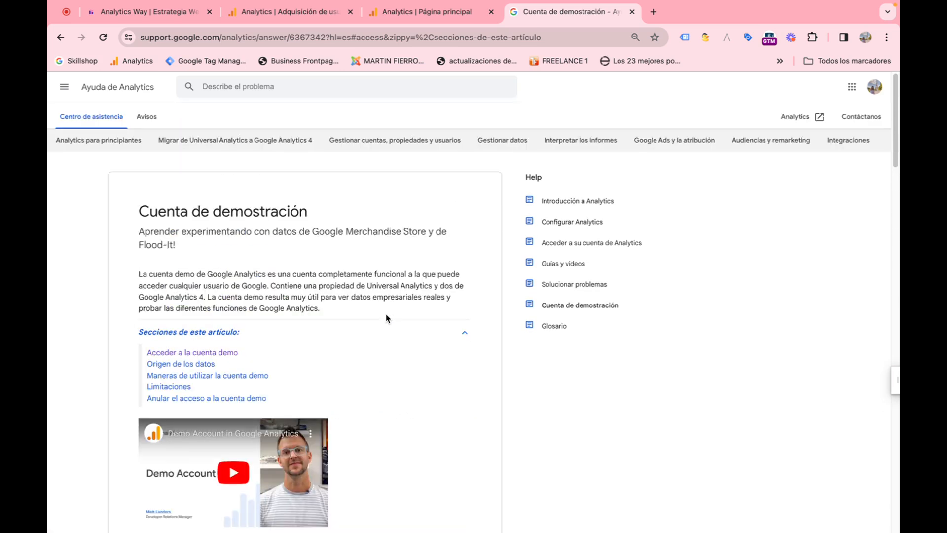
Step: Return to the Analytics home page and browse its summary cards and suggestions
left_click(415, 20)
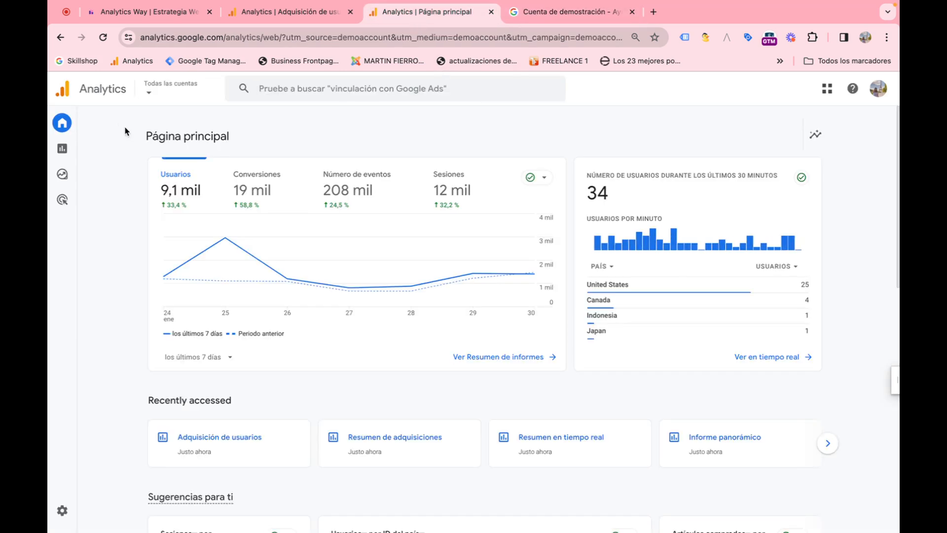
mouse_move(74, 126)
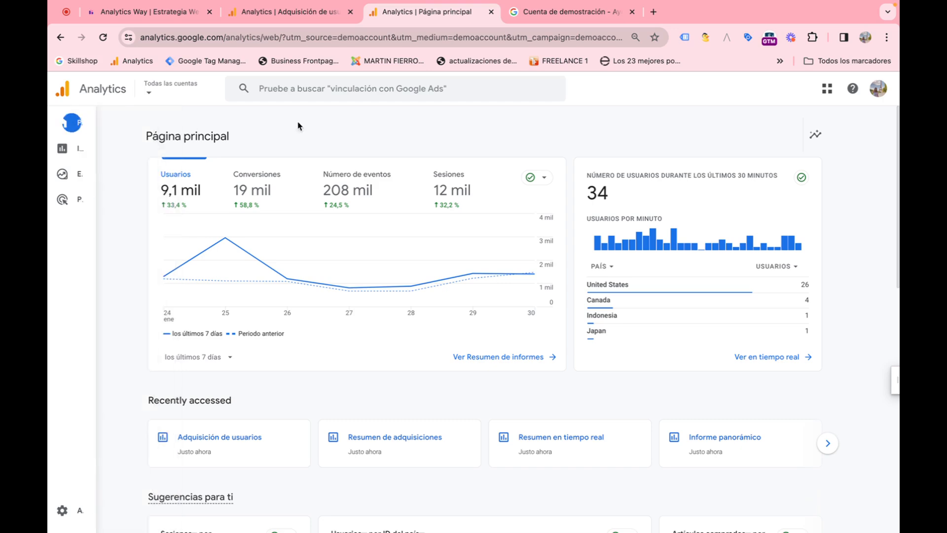
scroll(401, 354, "down", 4)
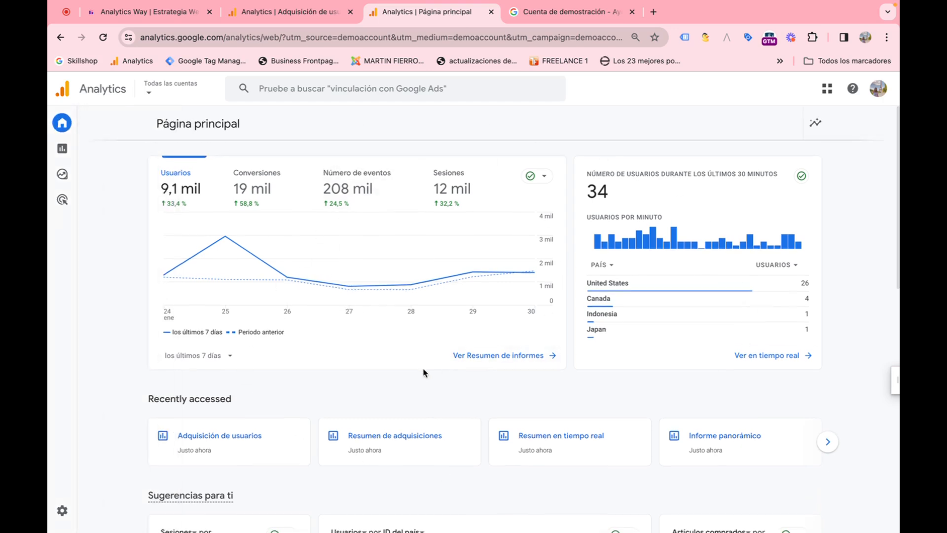
scroll(400, 354, "down", 4)
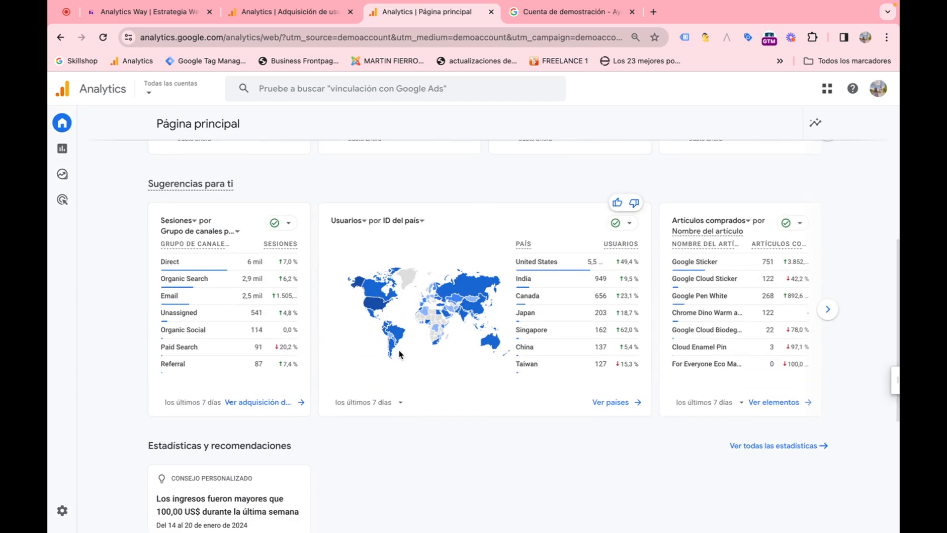
scroll(400, 354, "up", 8)
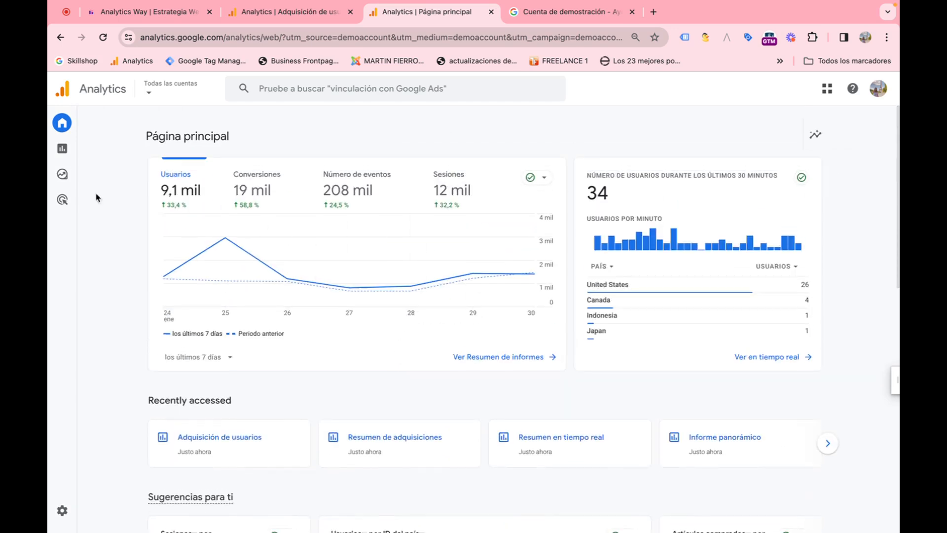
Step: Open the Reports section and review the realtime overview report
left_click(70, 156)
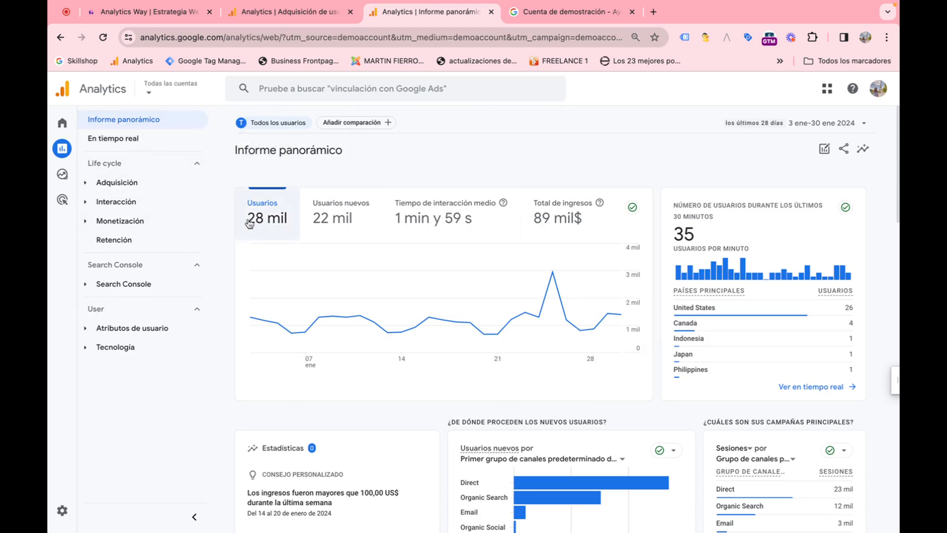
left_click(151, 147)
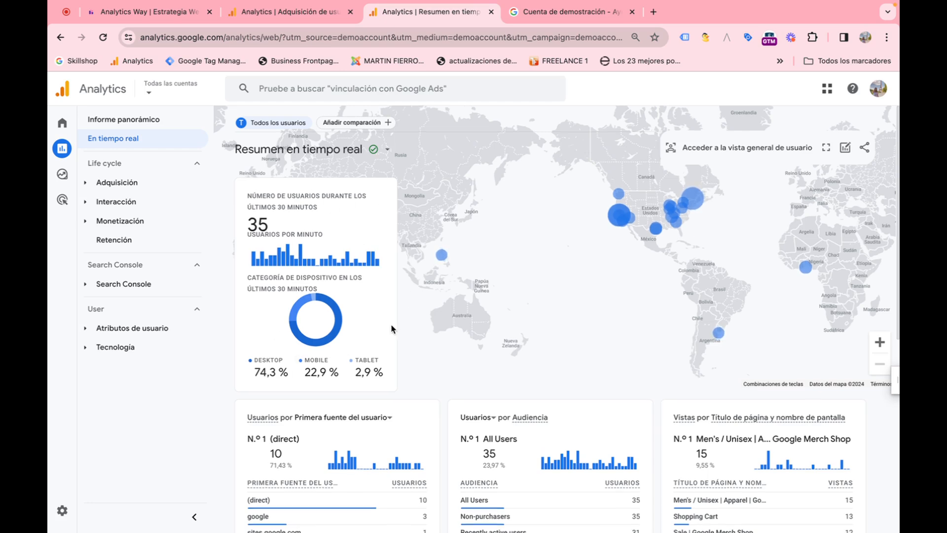
scroll(393, 328, "down", 1)
scroll(391, 323, "down", 3)
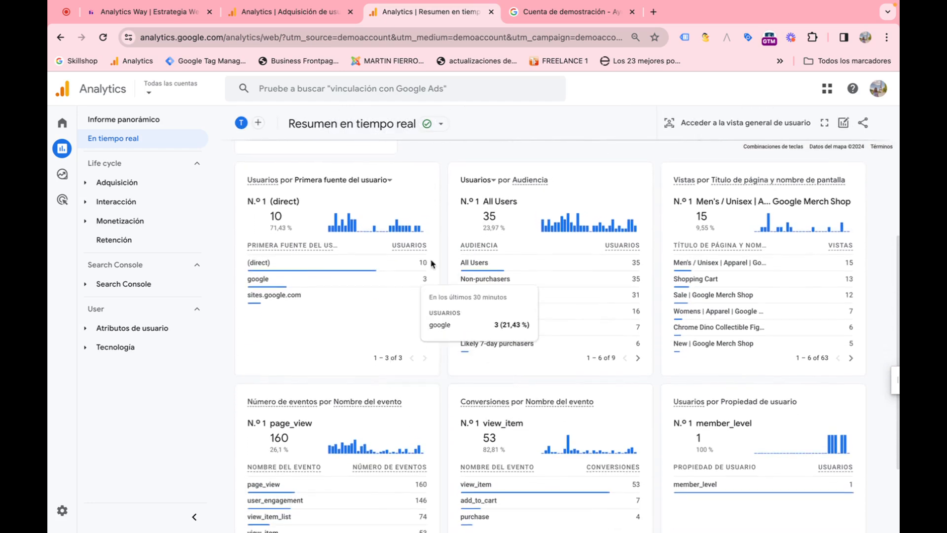
scroll(520, 363, "down", 2)
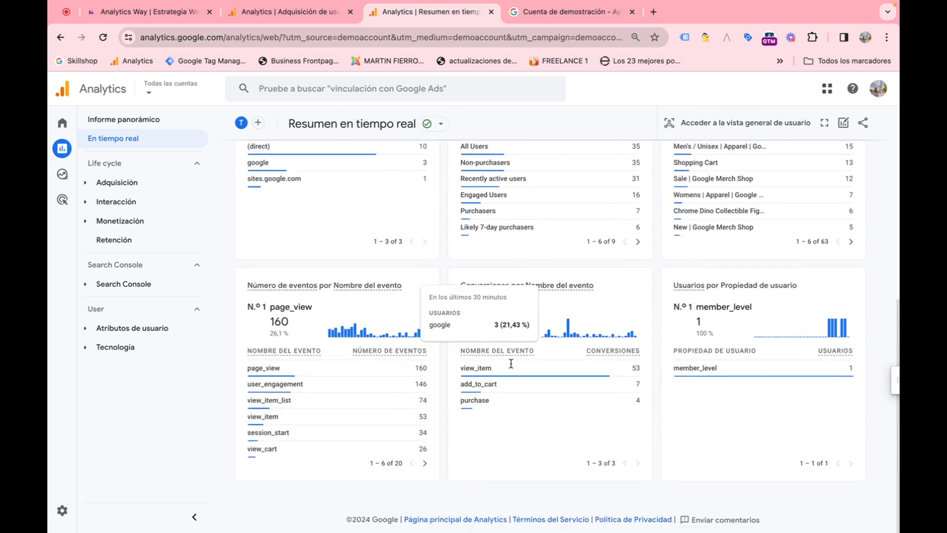
scroll(513, 363, "up", 5)
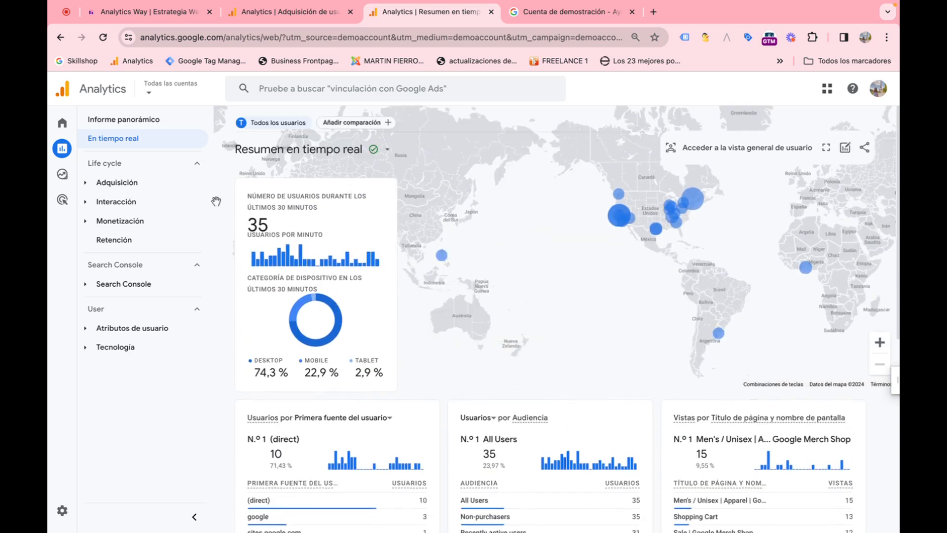
Step: Expand the Adquisición reports and open the acquisition overview (Resumen) report
left_click(104, 185)
left_click(95, 185)
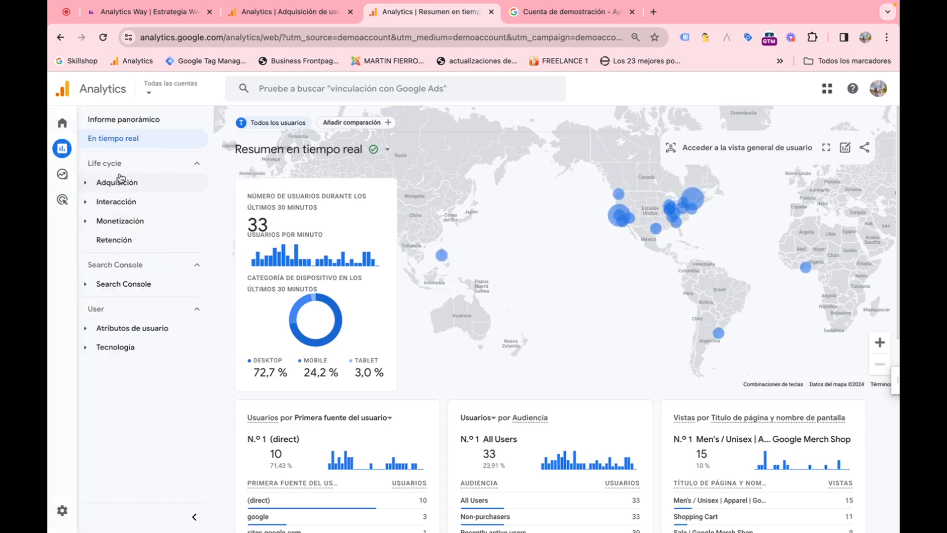
left_click(91, 183)
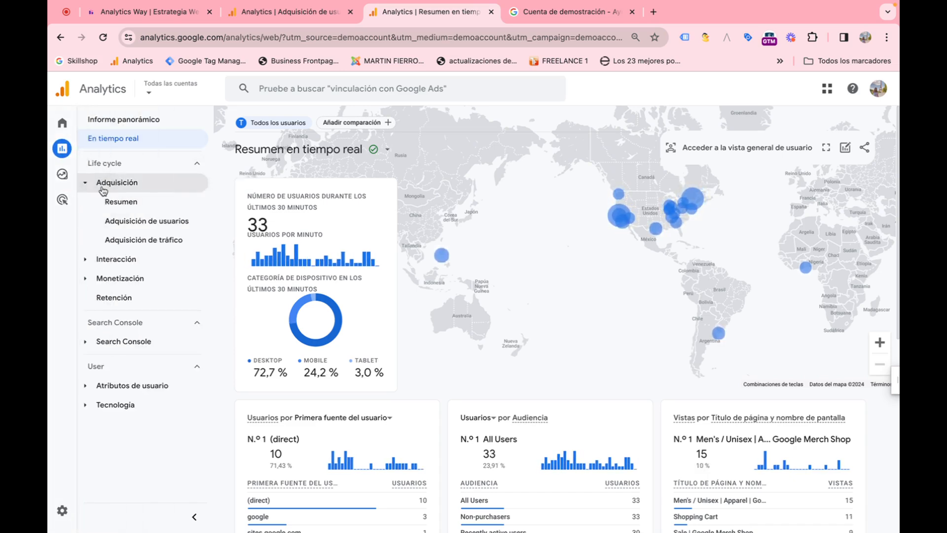
left_click(127, 206)
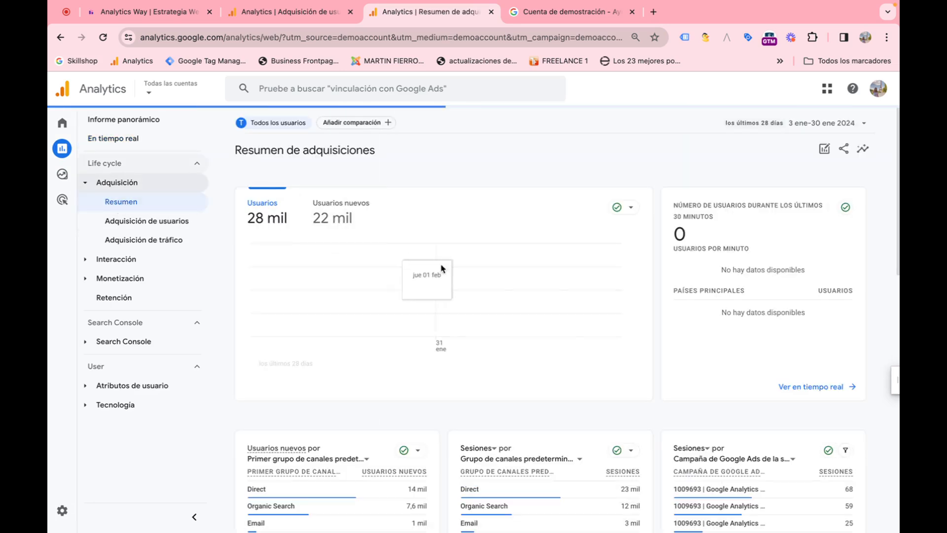
scroll(517, 278, "down", 7)
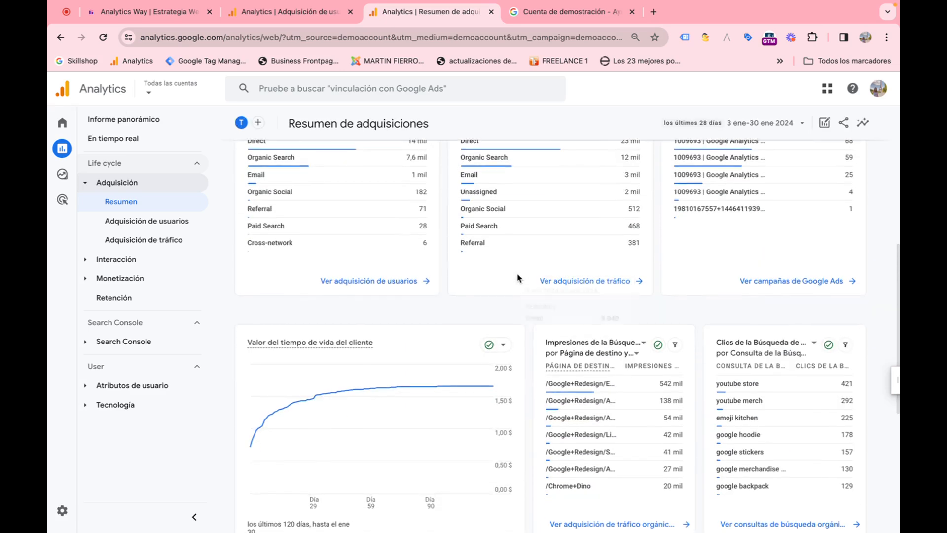
scroll(518, 278, "up", 7)
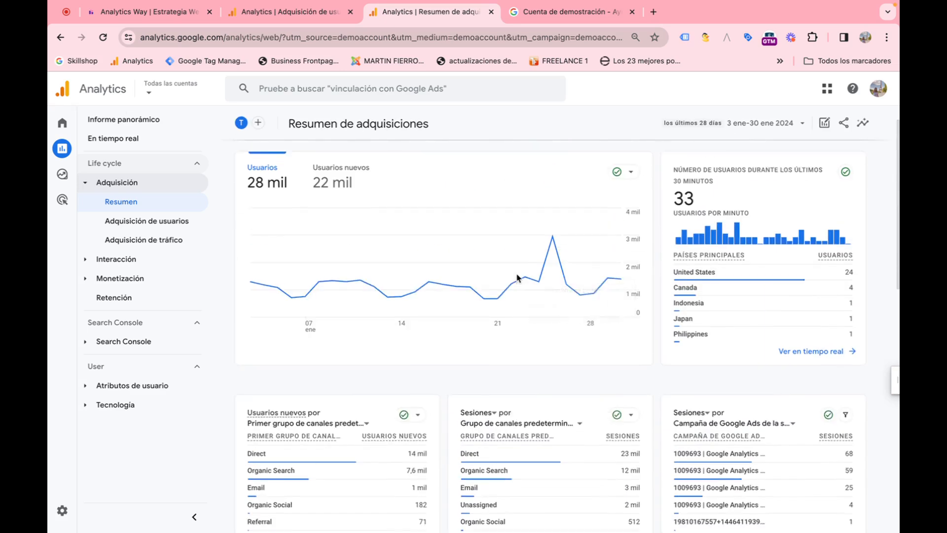
Step: Open the Adquisición de usuarios report and examine its channel group table
left_click(179, 227)
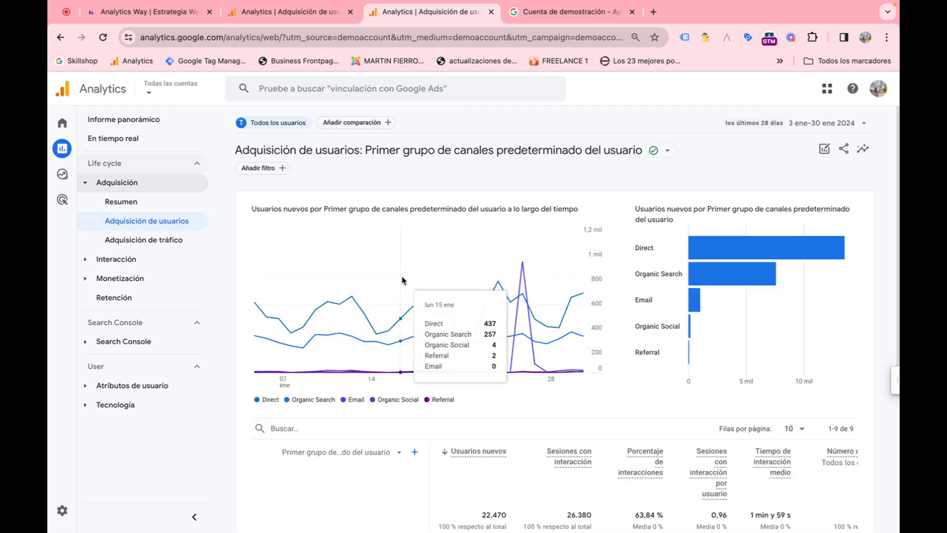
scroll(410, 338, "down", 3)
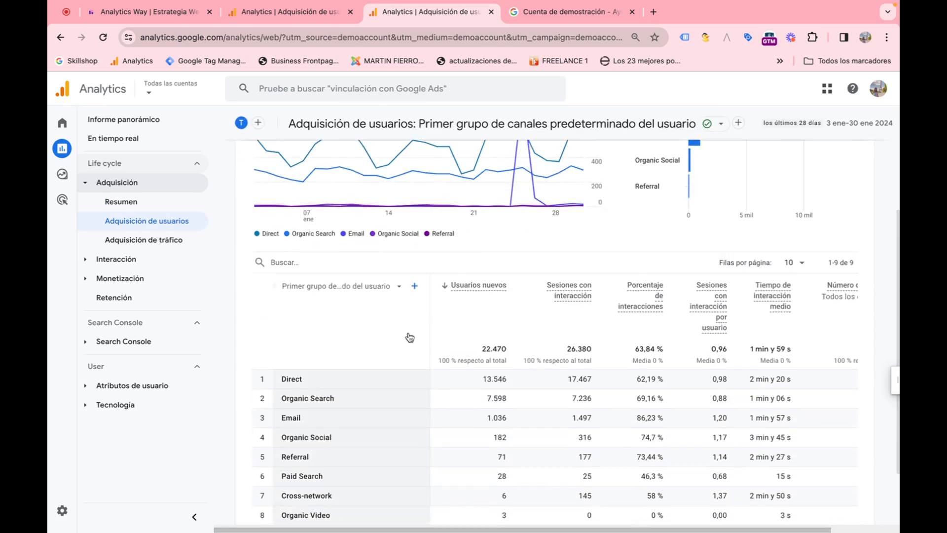
scroll(409, 337, "down", 2)
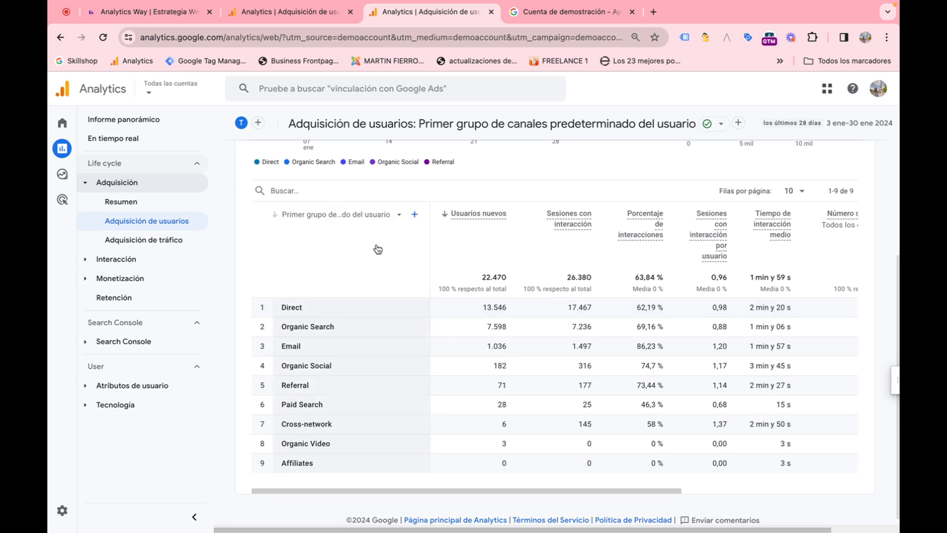
left_click(352, 214)
left_click(359, 198)
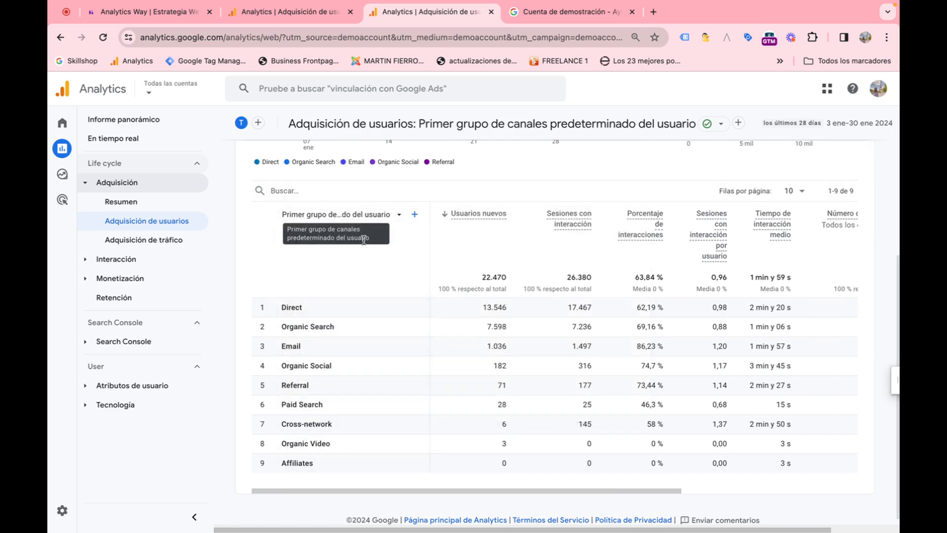
Step: Add País from Geografía as a secondary dimension to the user acquisition table
left_click(391, 214)
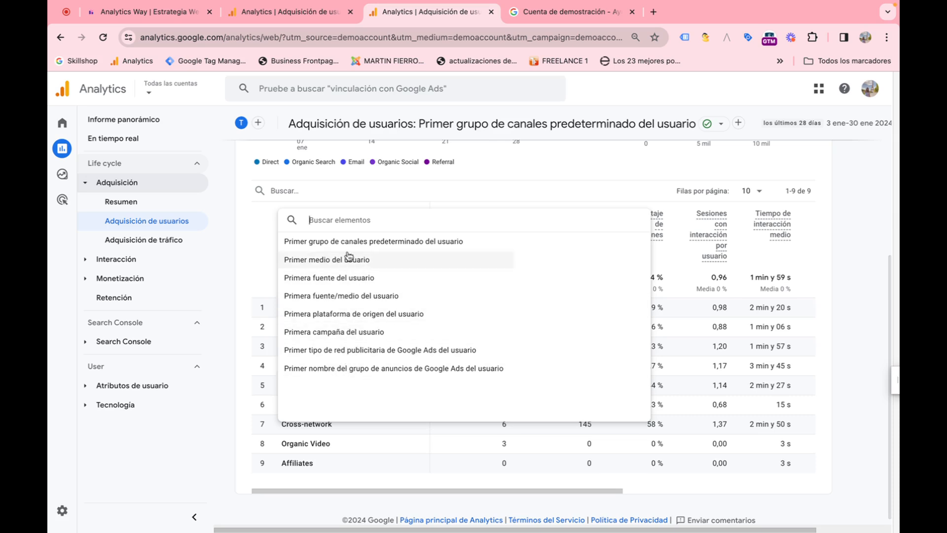
left_click(262, 253)
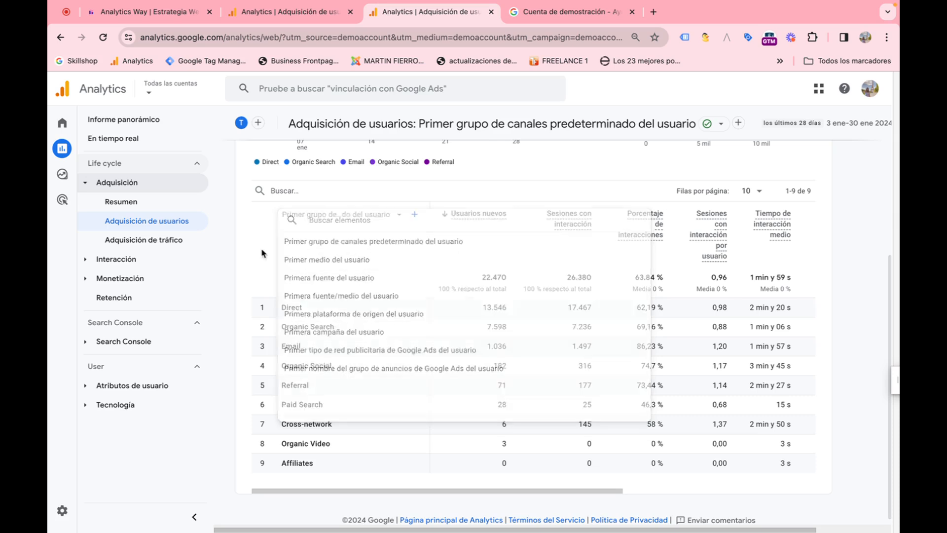
left_click(415, 216)
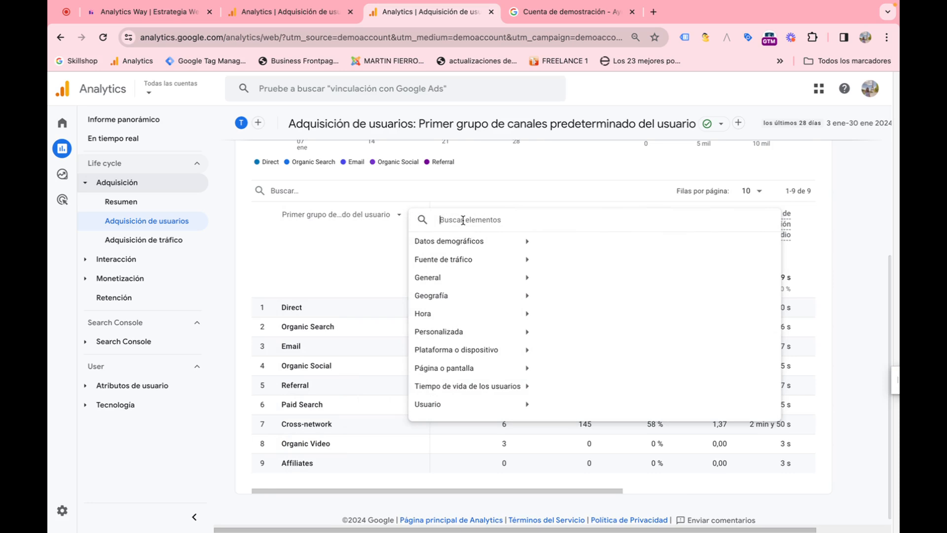
type("paí")
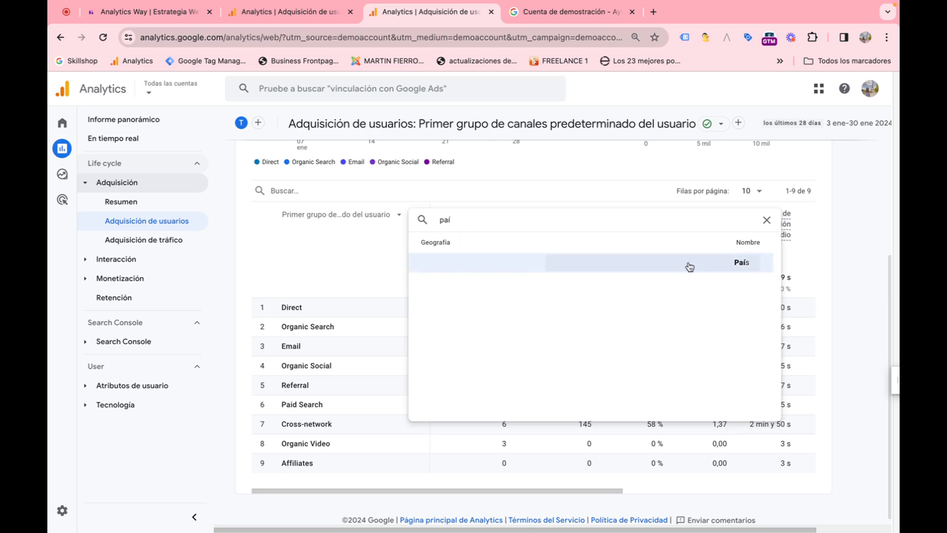
left_click(766, 220)
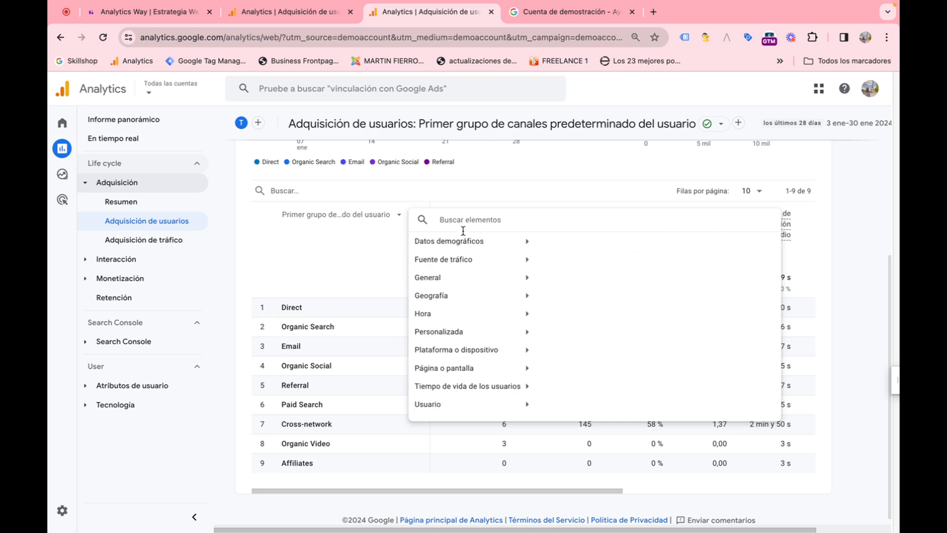
left_click(464, 246)
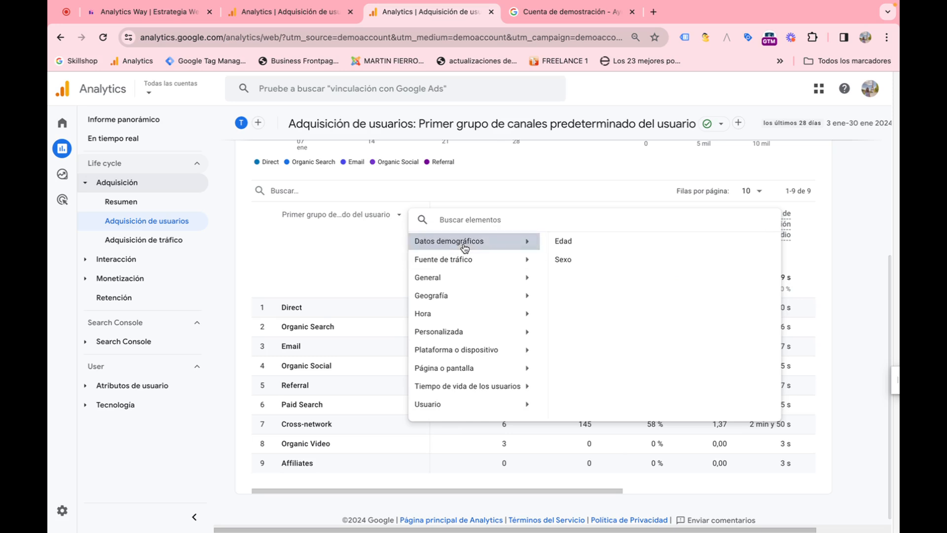
left_click(486, 261)
left_click(482, 277)
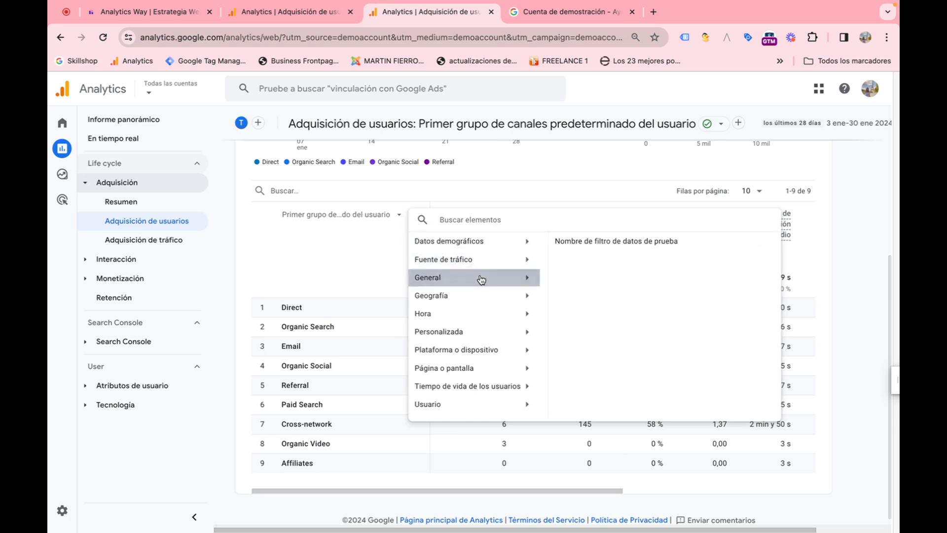
left_click(482, 298)
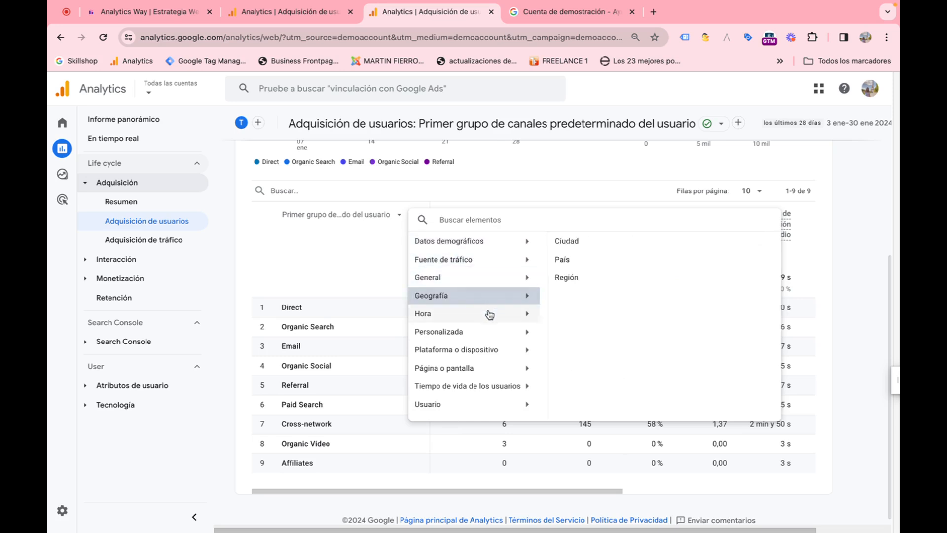
left_click(564, 260)
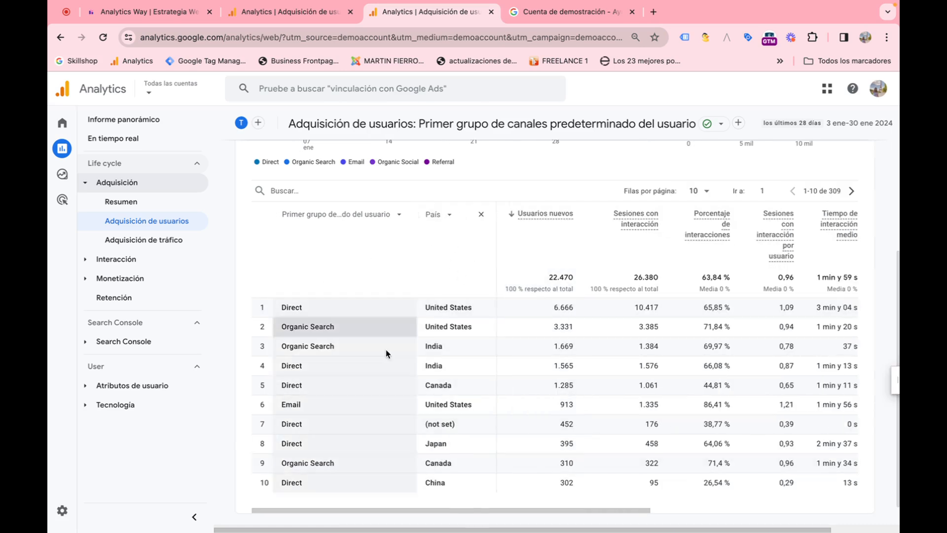
Step: Collapse the Adquisición reports and expand the Interacción reports in the navigation
left_click(86, 189)
left_click(87, 187)
left_click(87, 187)
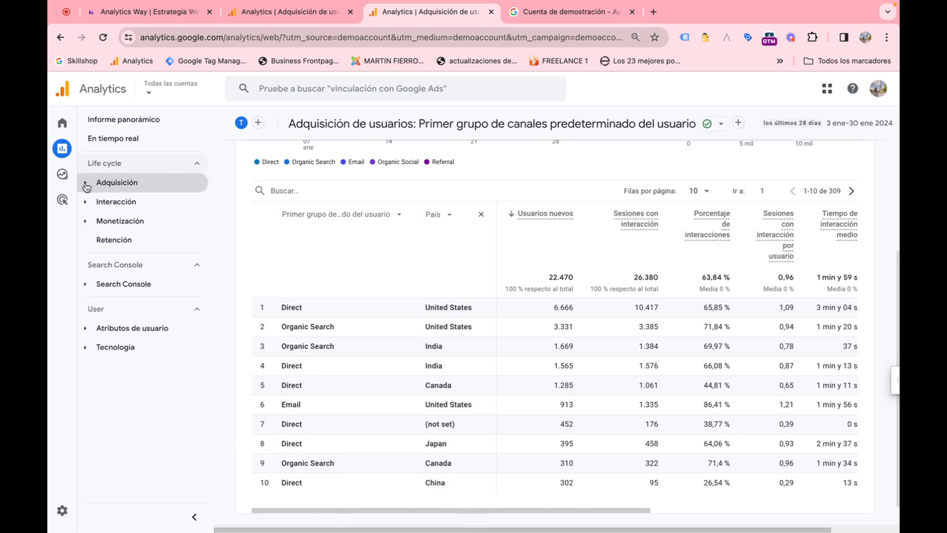
left_click(93, 203)
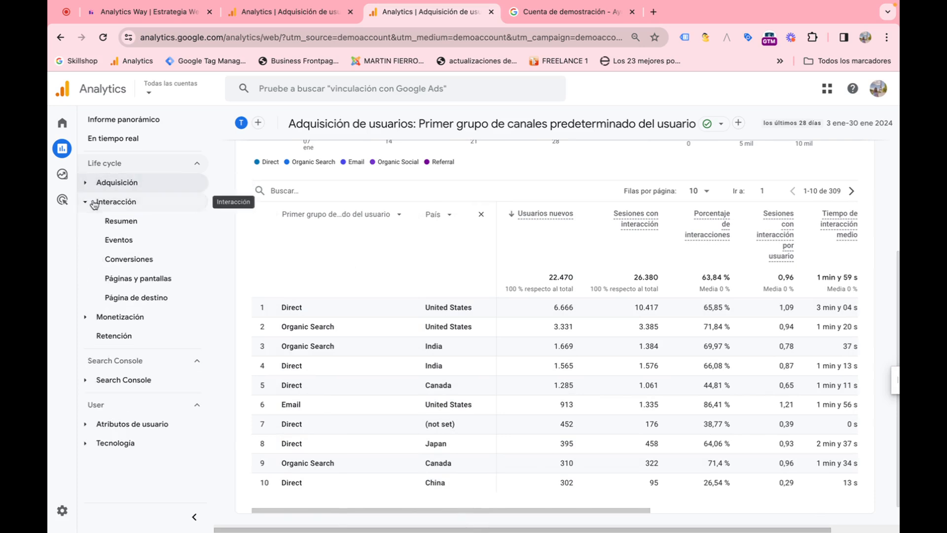
Step: Open the Eventos, Conversiones and Páginas y pantallas reports under Interacción and review them
left_click(143, 245)
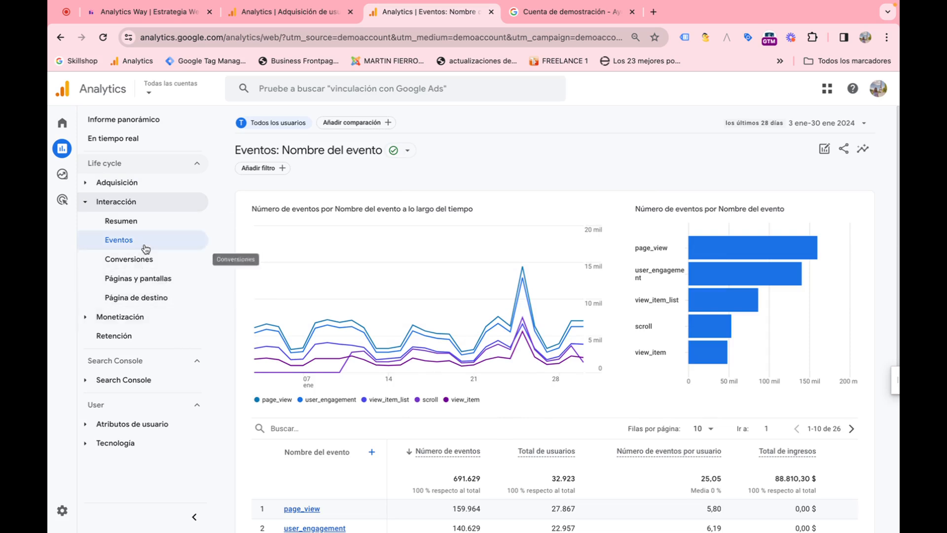
left_click(138, 260)
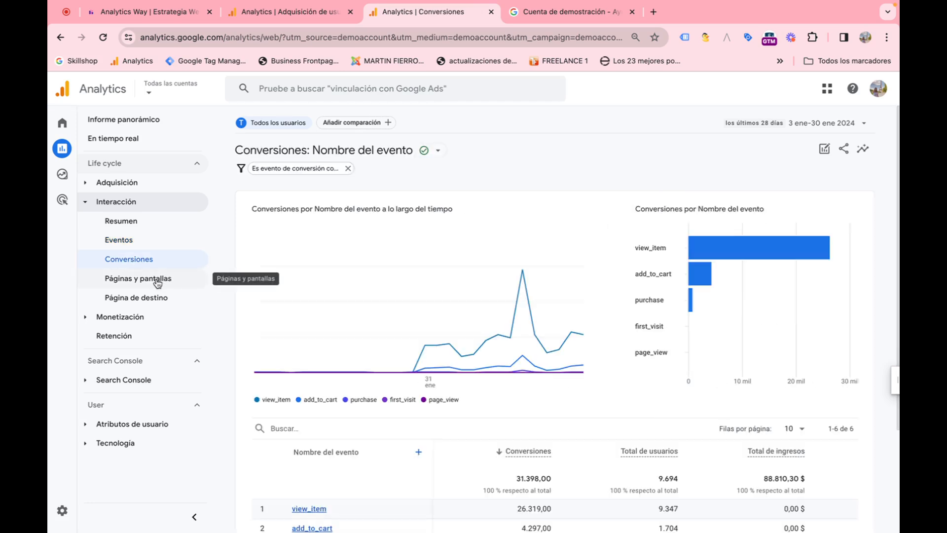
left_click(166, 279)
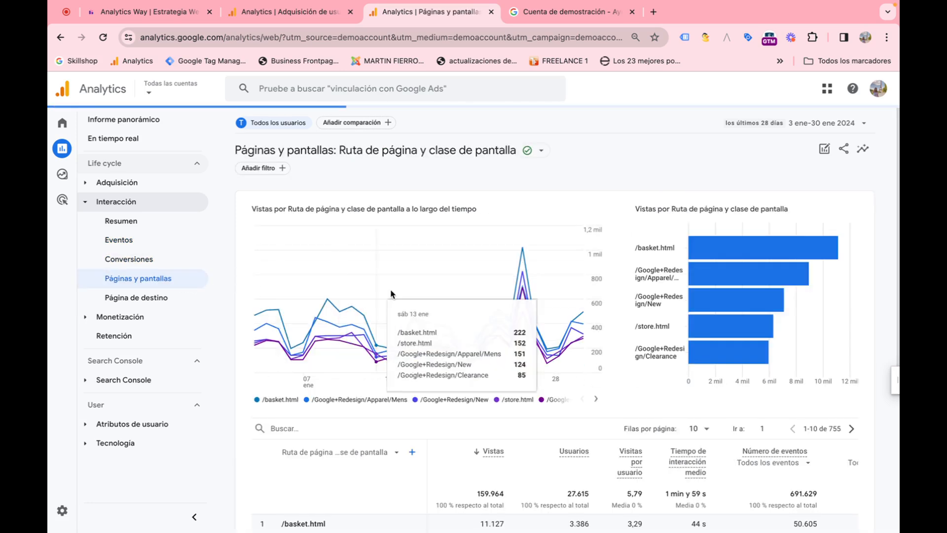
scroll(400, 298, "down", 3)
scroll(400, 298, "up", 3)
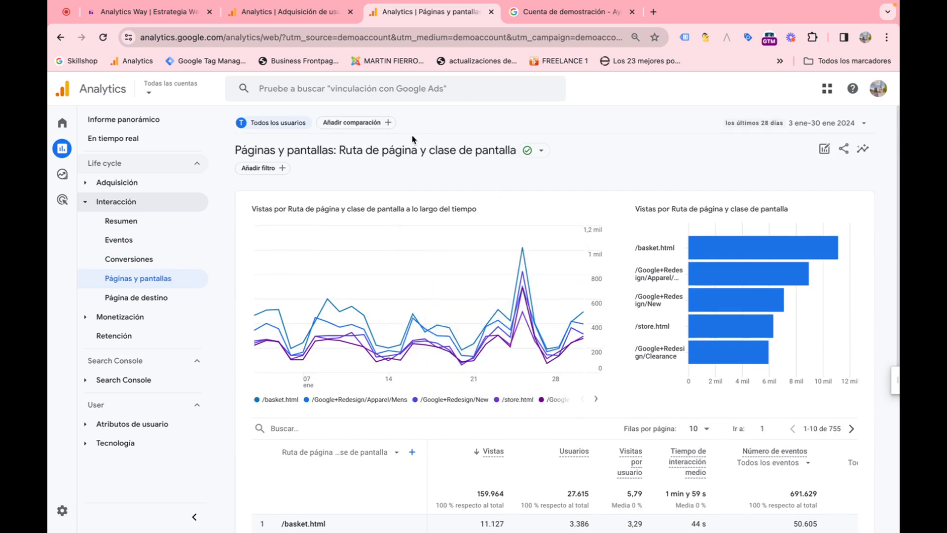
Step: Add a comparison to the Páginas y pantallas report where País exactly matches United States, and apply it
left_click(364, 123)
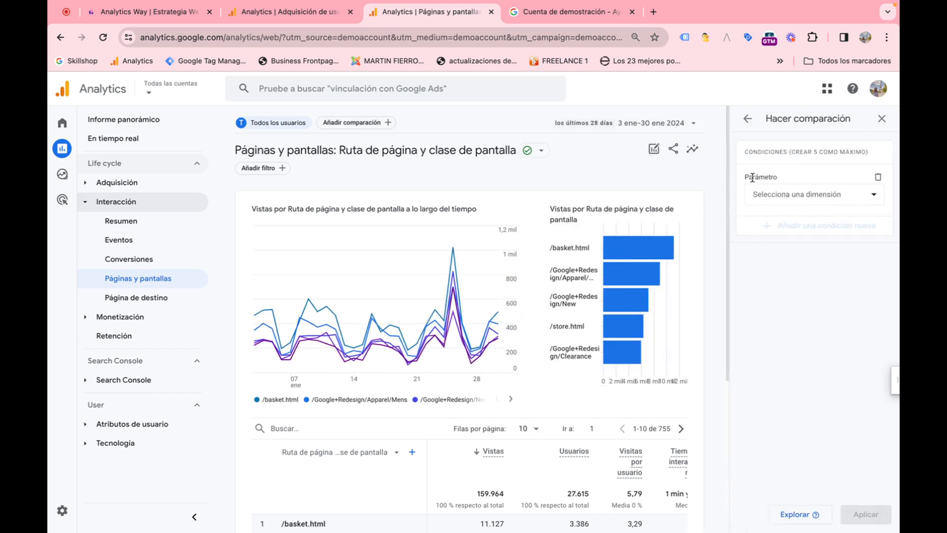
left_click(789, 196)
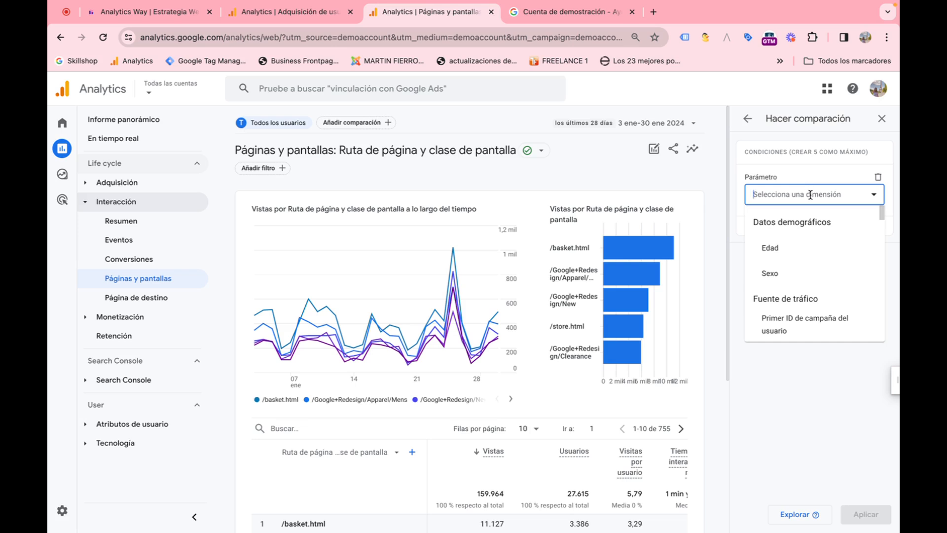
type("pa")
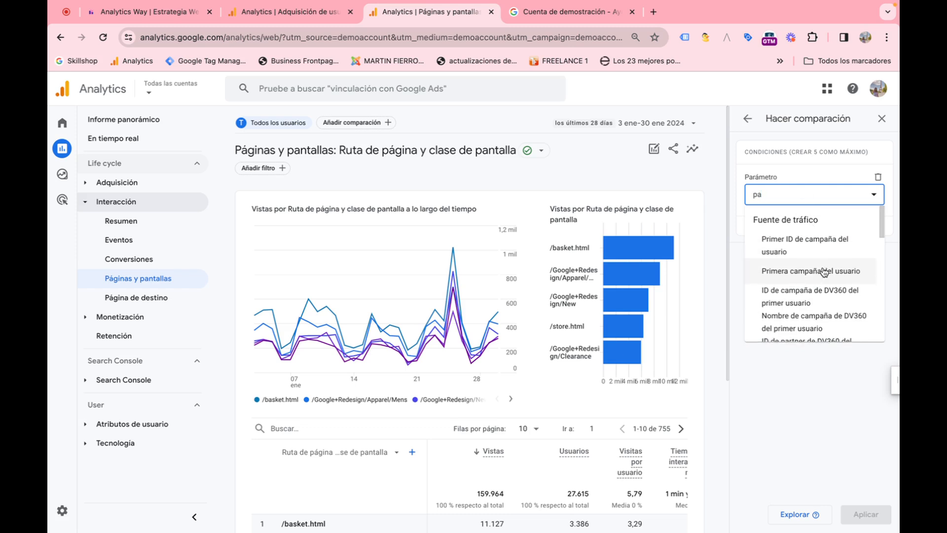
scroll(792, 268, "down", 5)
left_click(786, 303)
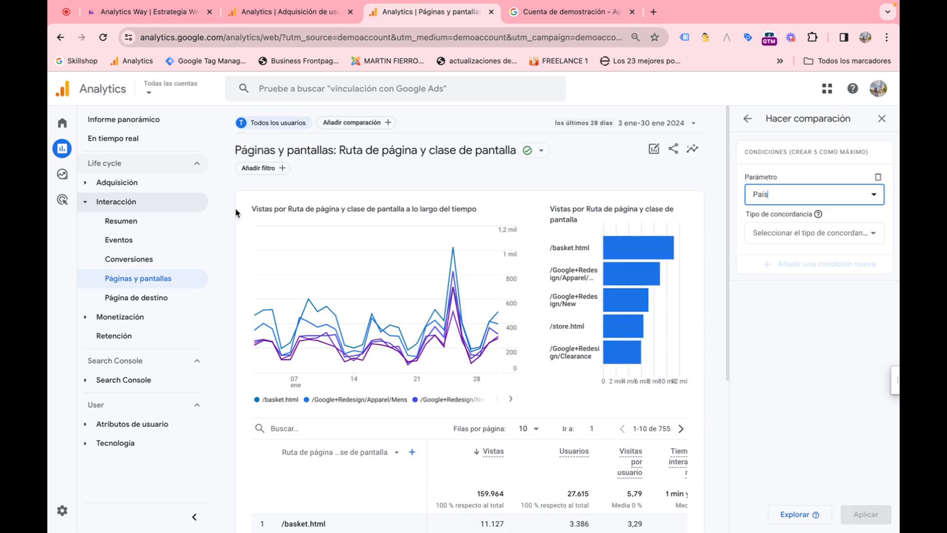
left_click(798, 239)
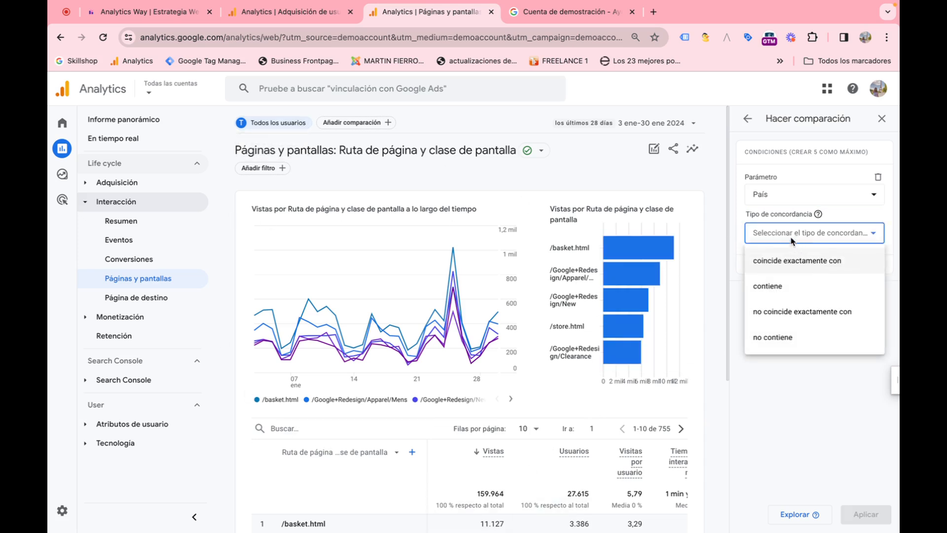
left_click(790, 264)
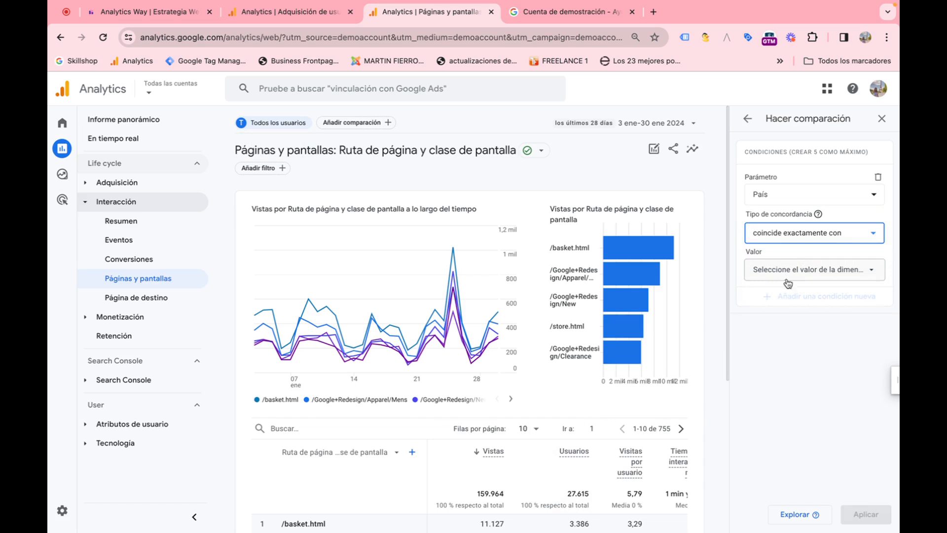
left_click(761, 275)
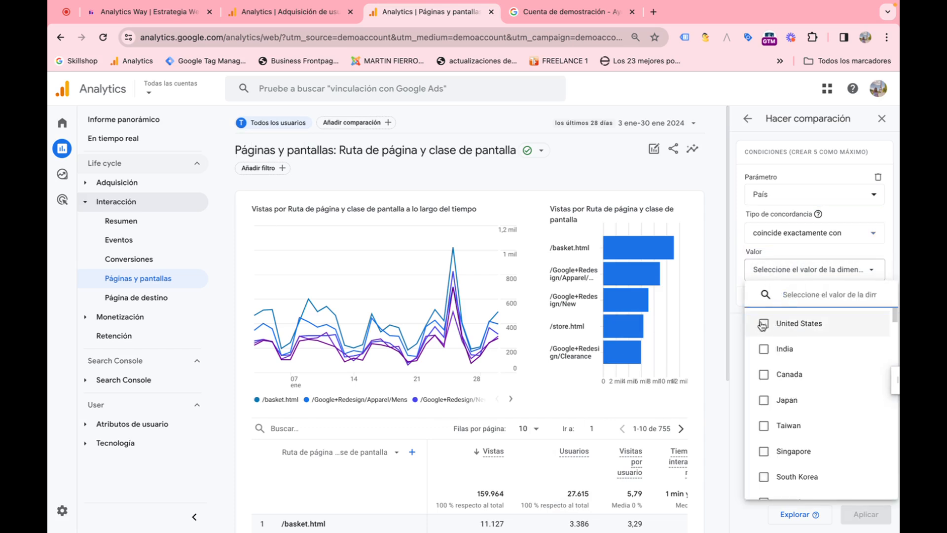
left_click(763, 324)
left_click(765, 377)
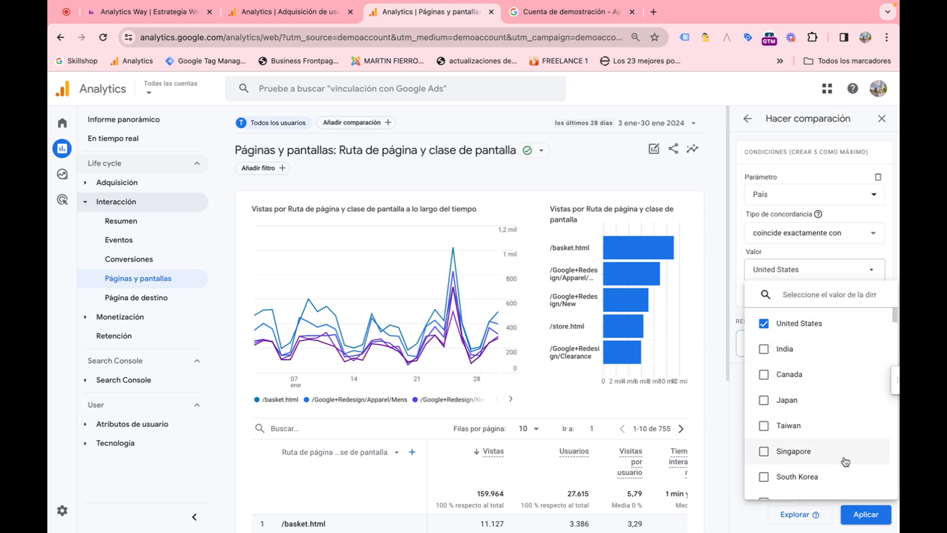
left_click(875, 519)
left_click(868, 516)
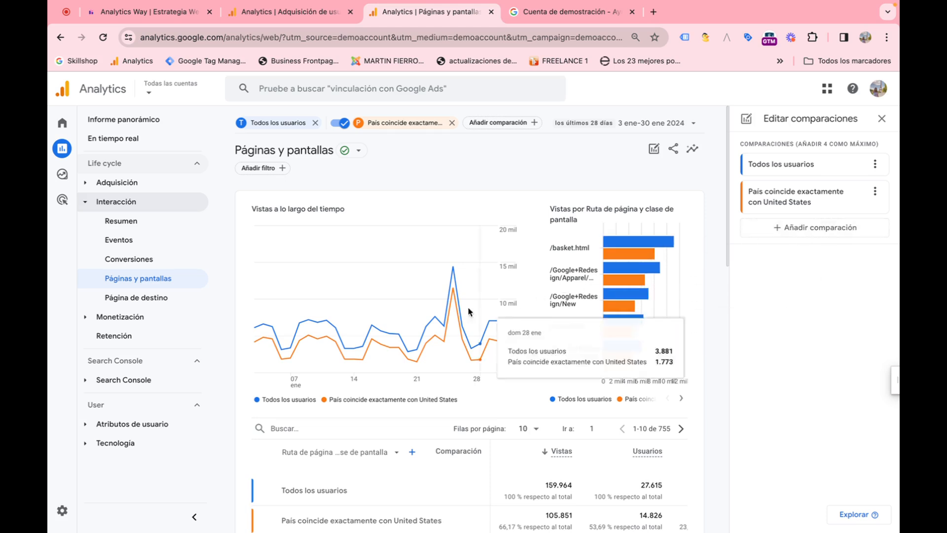
Step: Examine the page table comparing all users with United States users, then close the comparisons panel
scroll(584, 362, "down", 3)
scroll(587, 359, "down", 2)
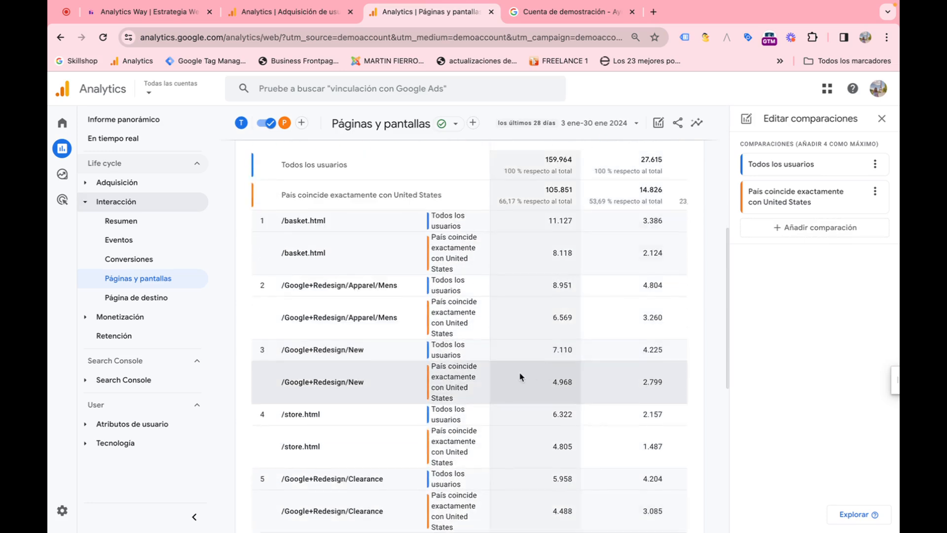
scroll(521, 375, "up", 6)
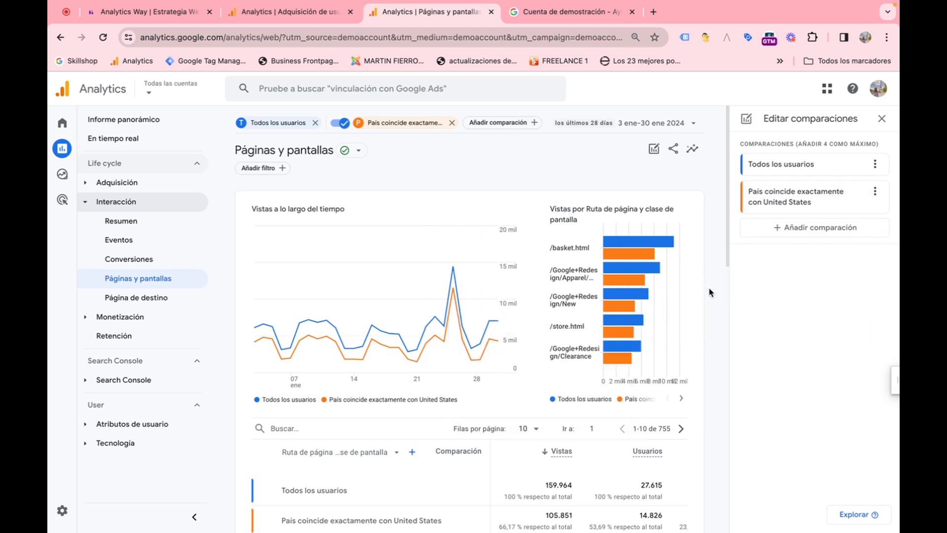
left_click(883, 119)
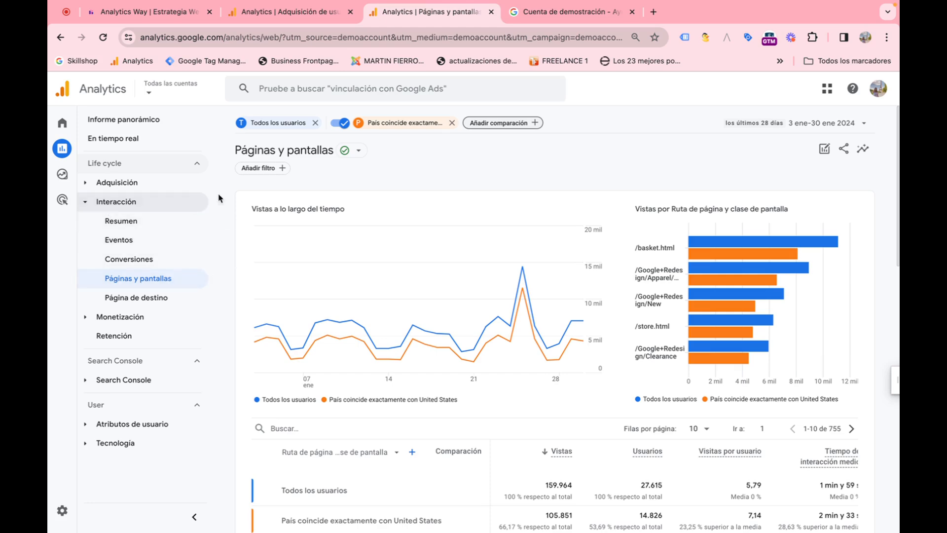
scroll(476, 239, "down", 5)
scroll(444, 237, "up", 5)
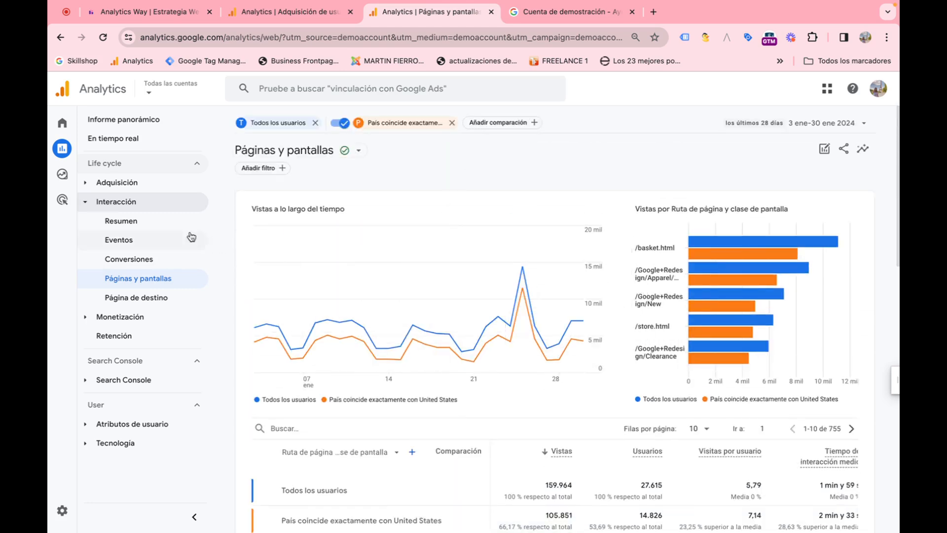
scroll(434, 270, "down", 5)
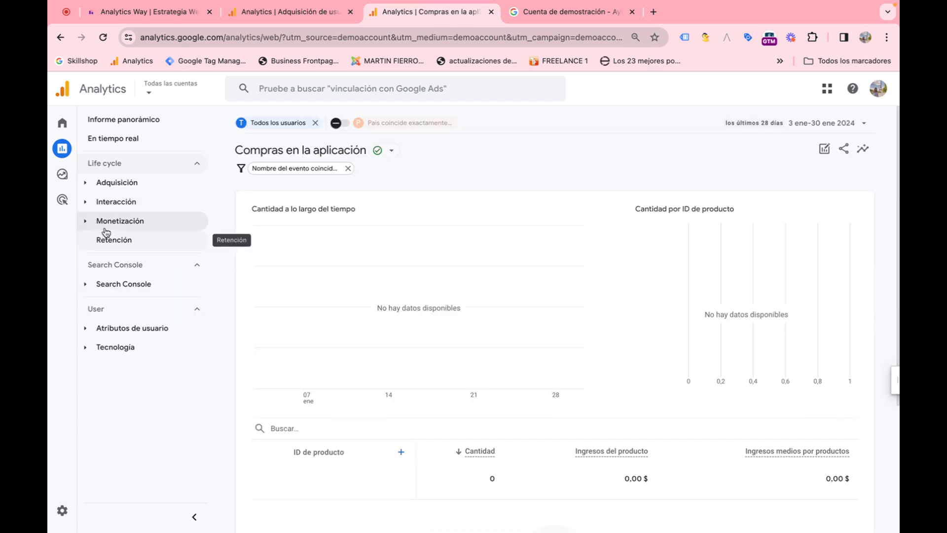
Step: Expand the Monetización reports and open the Compras en comercio electrónico report to review its item table
left_click(87, 224)
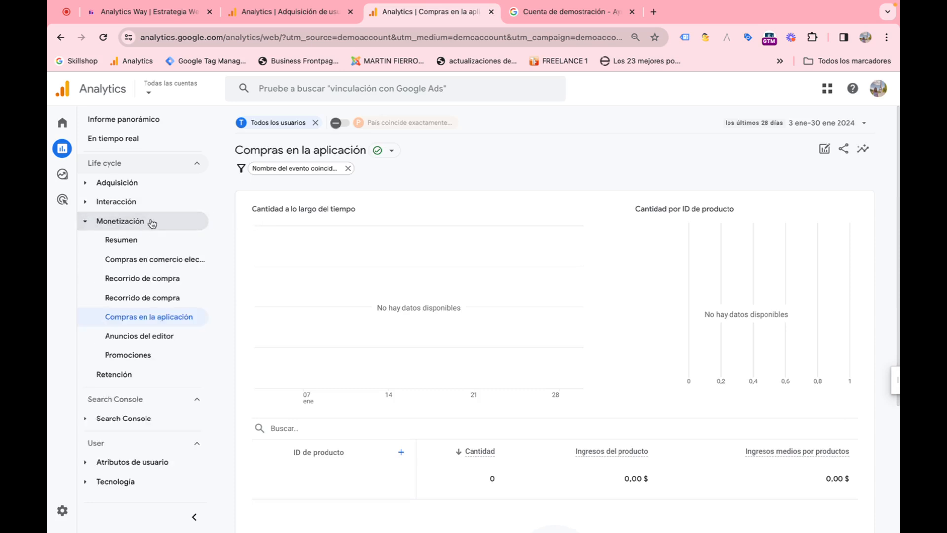
left_click(162, 257)
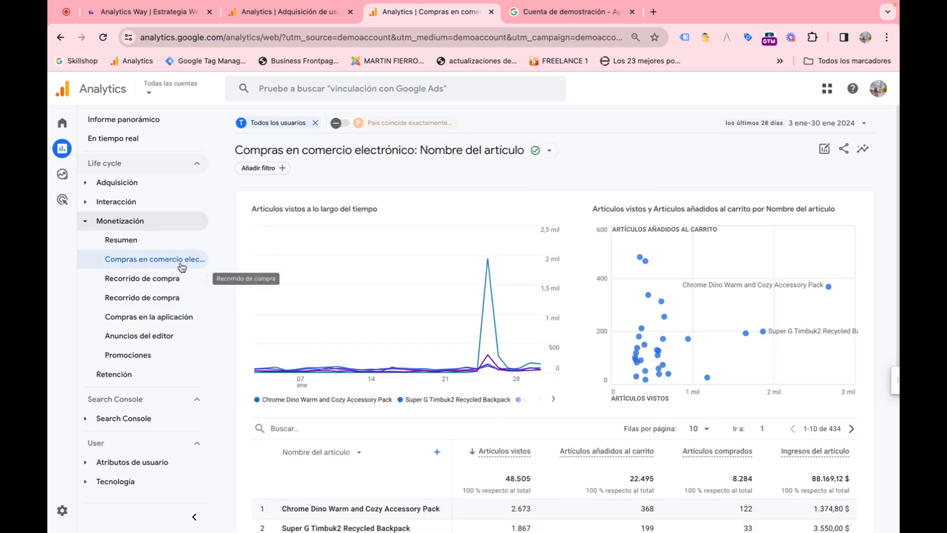
scroll(384, 316, "down", 3)
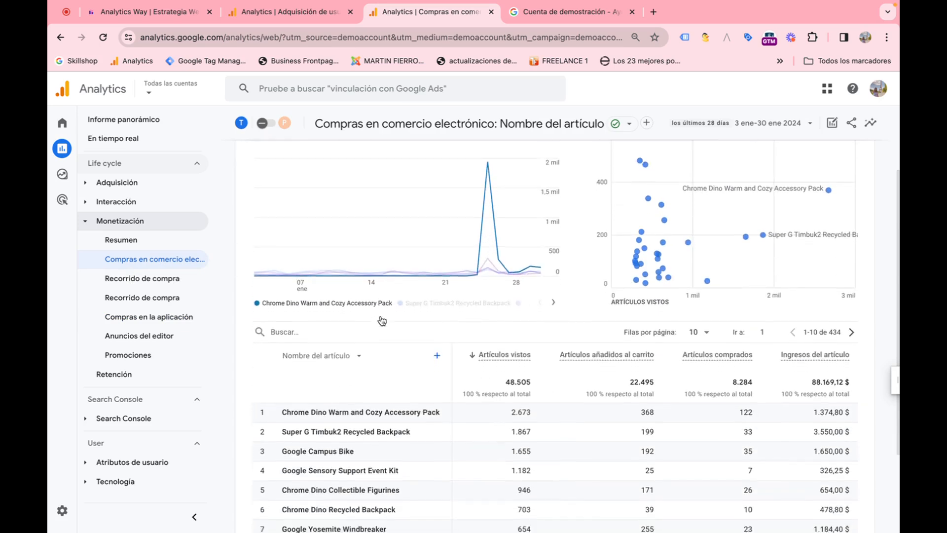
scroll(382, 320, "down", 2)
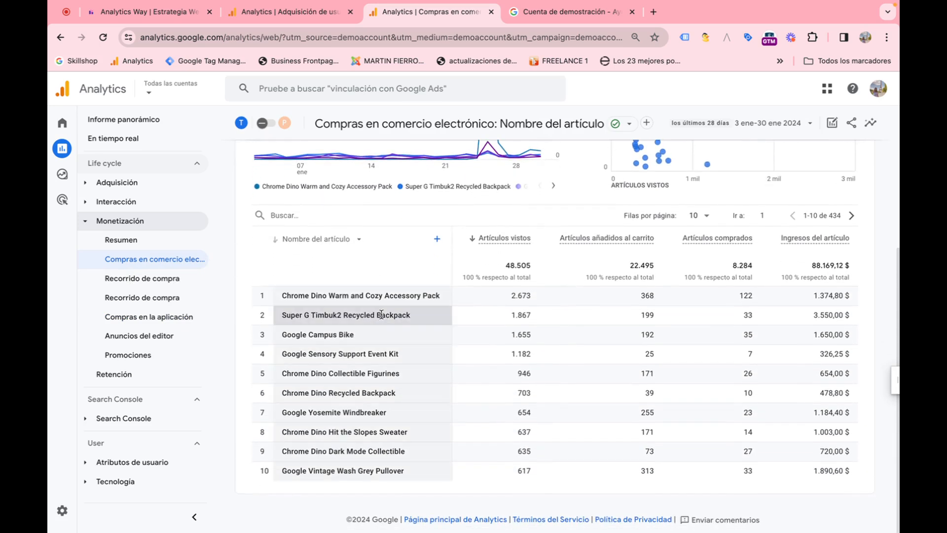
Step: Open the Recorrido de compra funnel report and review its device category table
left_click(158, 281)
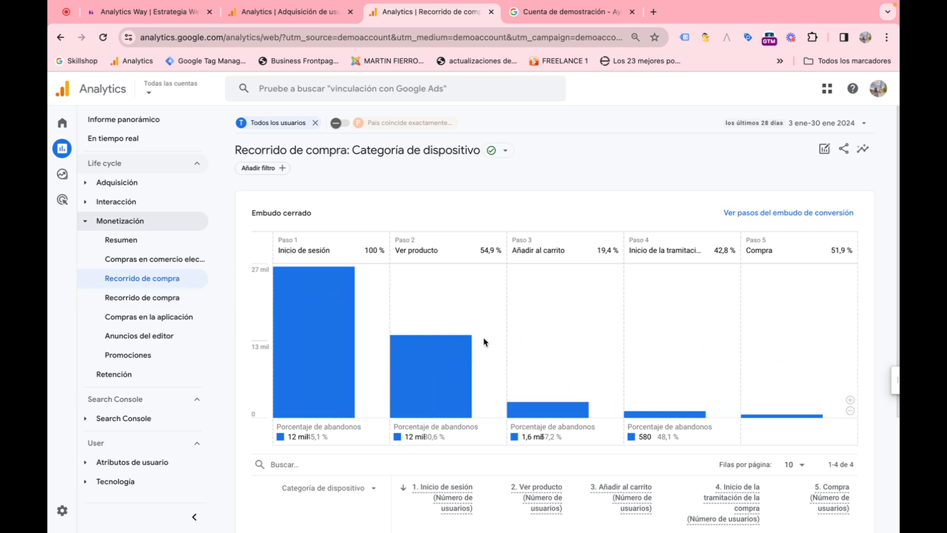
scroll(473, 340, "down", 3)
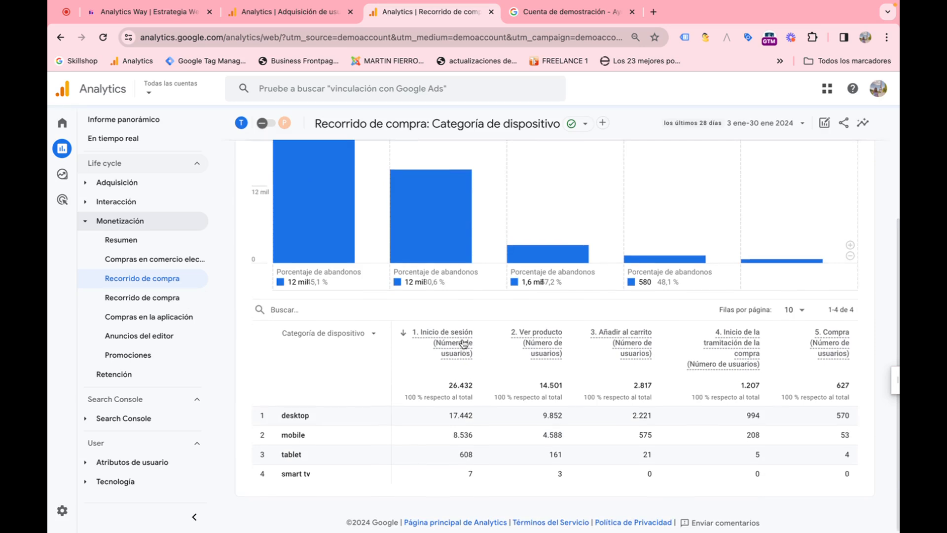
left_click(173, 297)
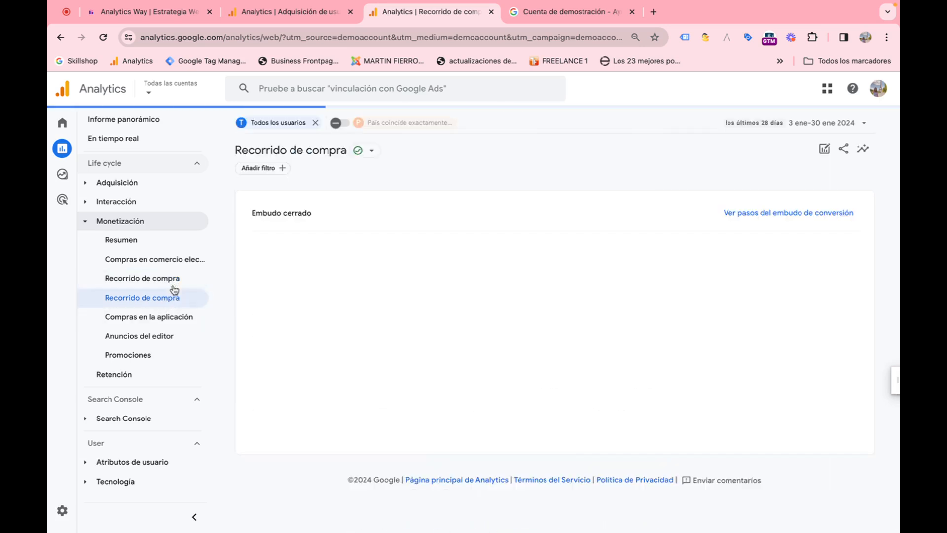
left_click(175, 278)
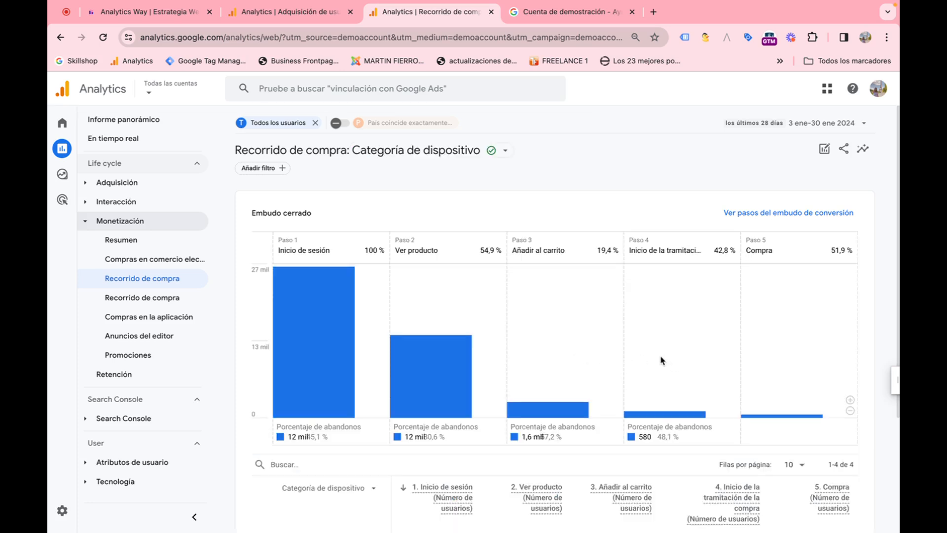
scroll(641, 362, "down", 4)
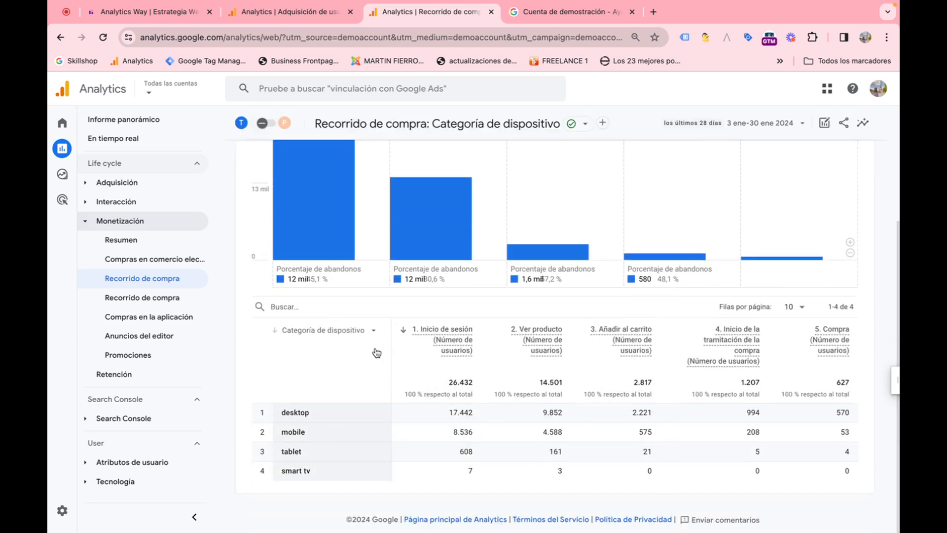
left_click(376, 330)
left_click(363, 372)
left_click(351, 334)
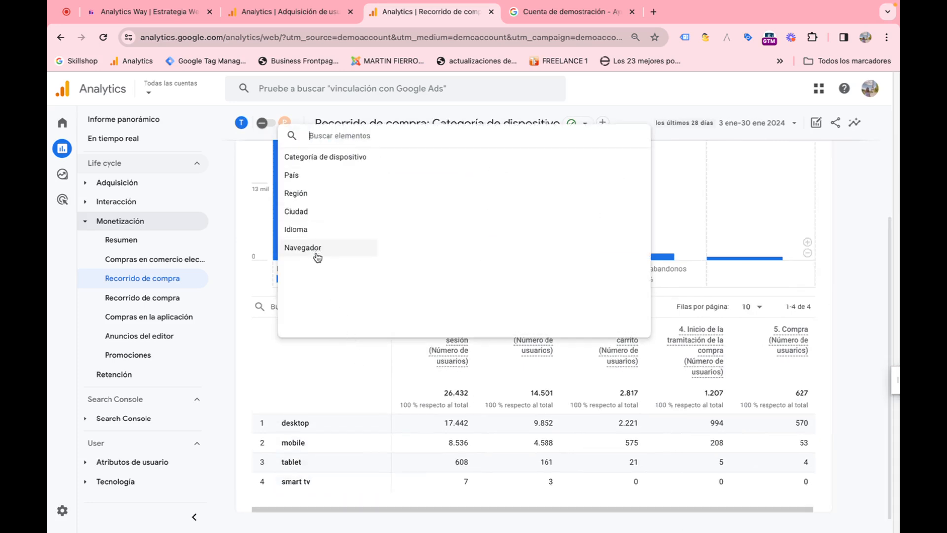
left_click(328, 375)
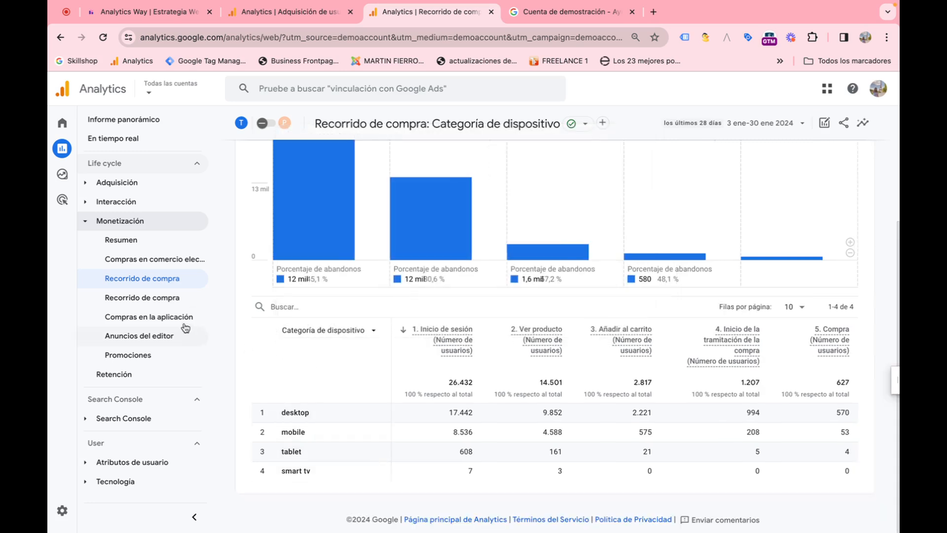
Step: Open the checkout Recorrido de compra report and then the Anuncios del editor report
left_click(169, 301)
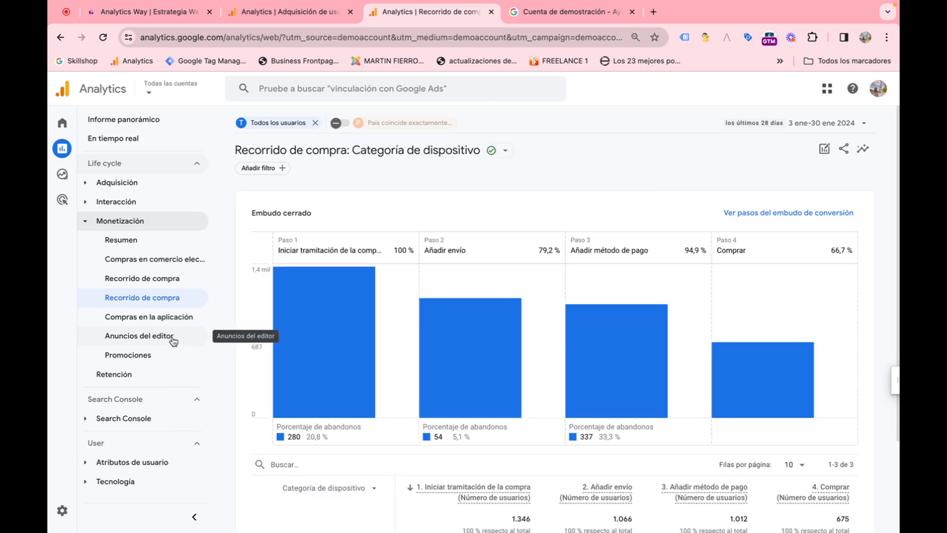
left_click(173, 340)
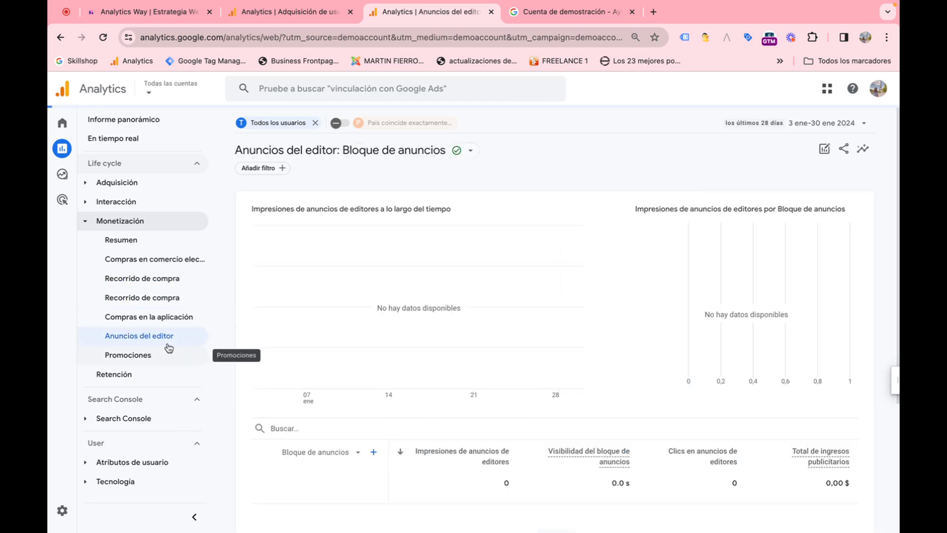
Step: Collapse the Monetización reports and expand the Search Console reports in the navigation
left_click(86, 225)
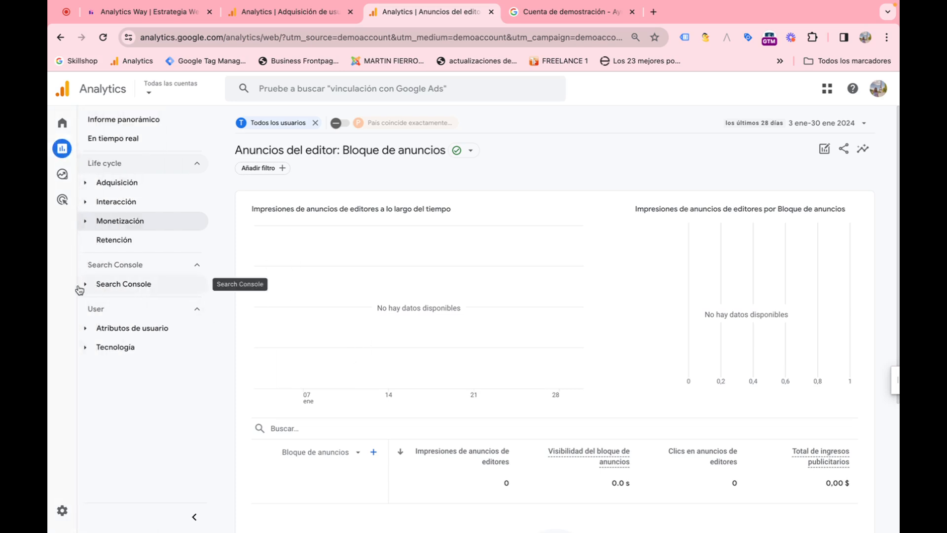
left_click(115, 285)
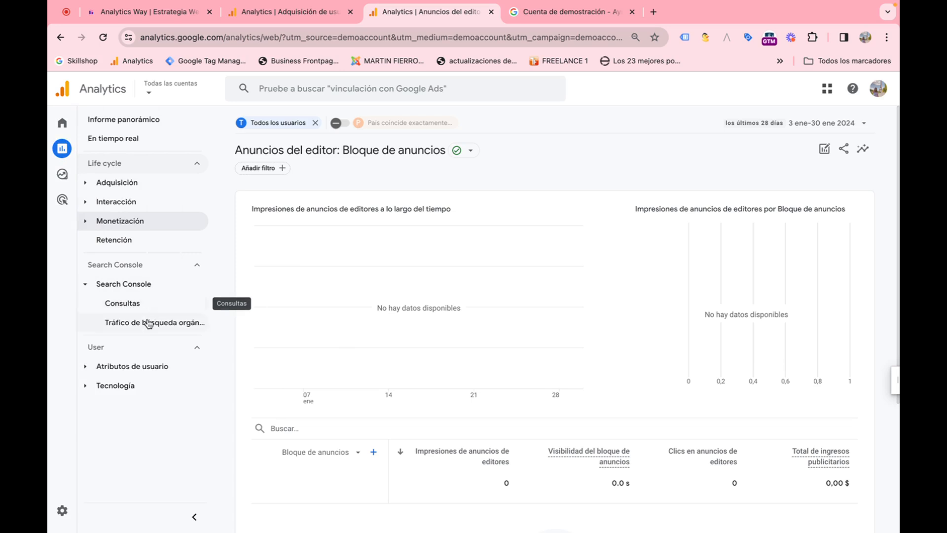
Step: Expand Atributos de usuario and open the Detalles demográficos report
left_click(87, 369)
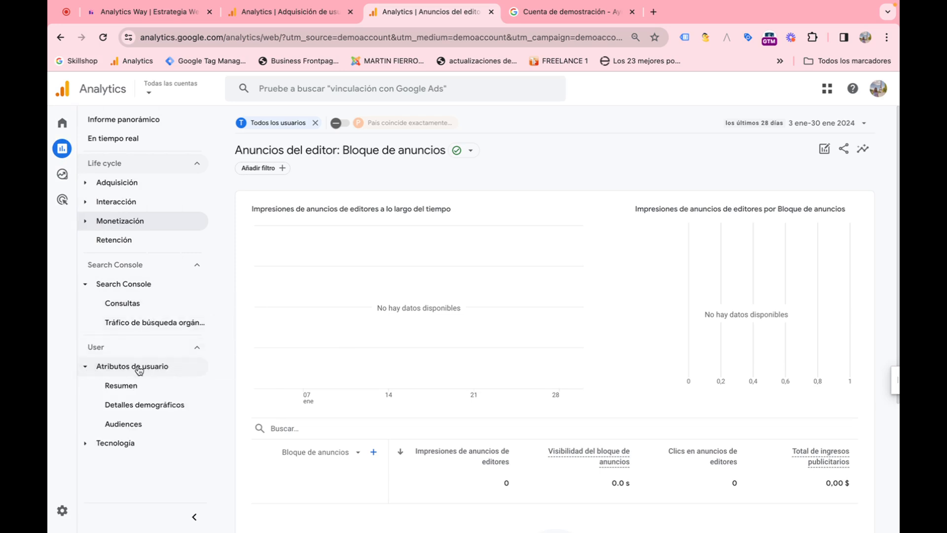
left_click(145, 409)
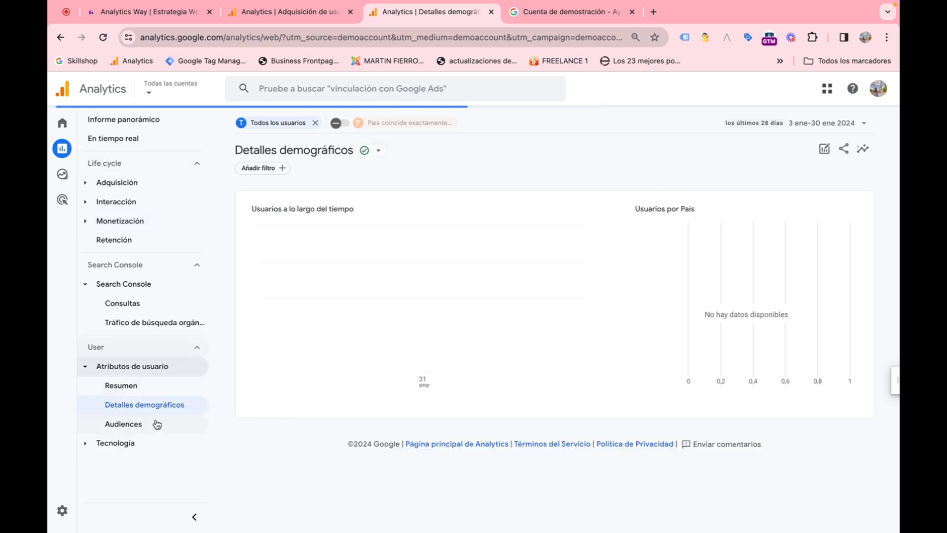
Step: Expand the Tecnología reports and open the technology Resumen report, reviewing its cards down the page
left_click(99, 444)
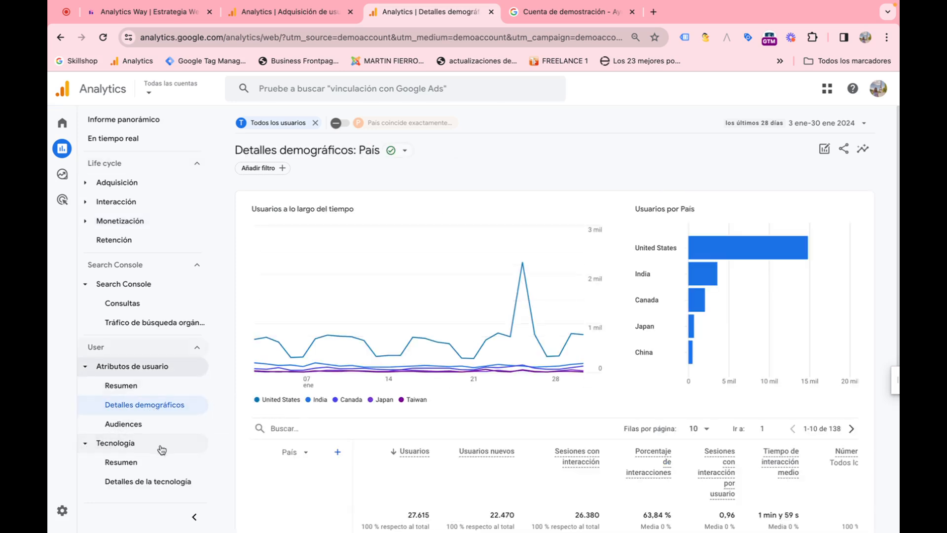
left_click(168, 466)
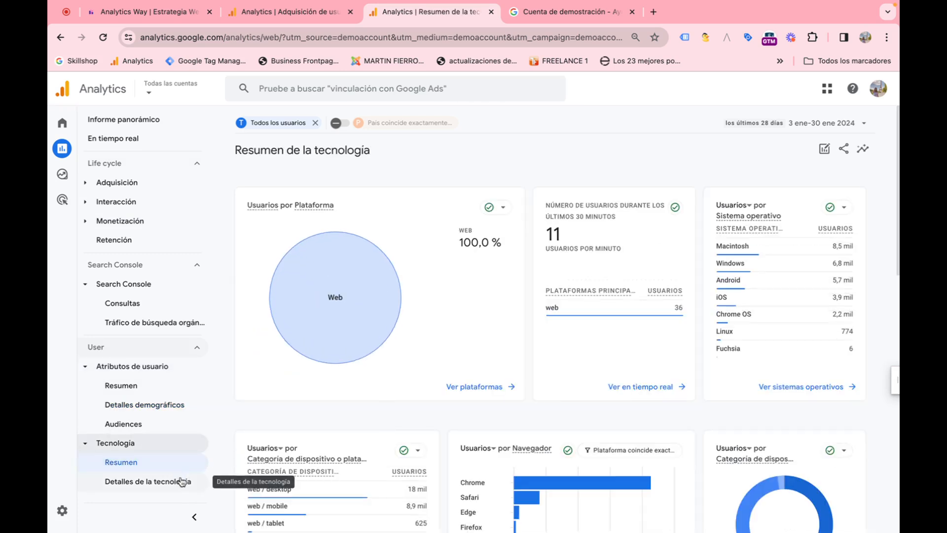
scroll(447, 346, "down", 1)
scroll(447, 346, "down", 5)
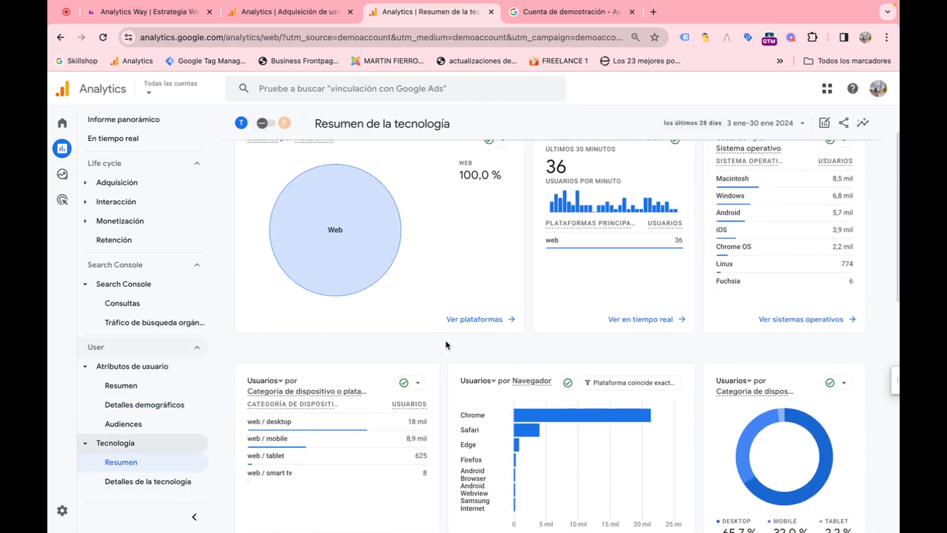
scroll(447, 345, "down", 7)
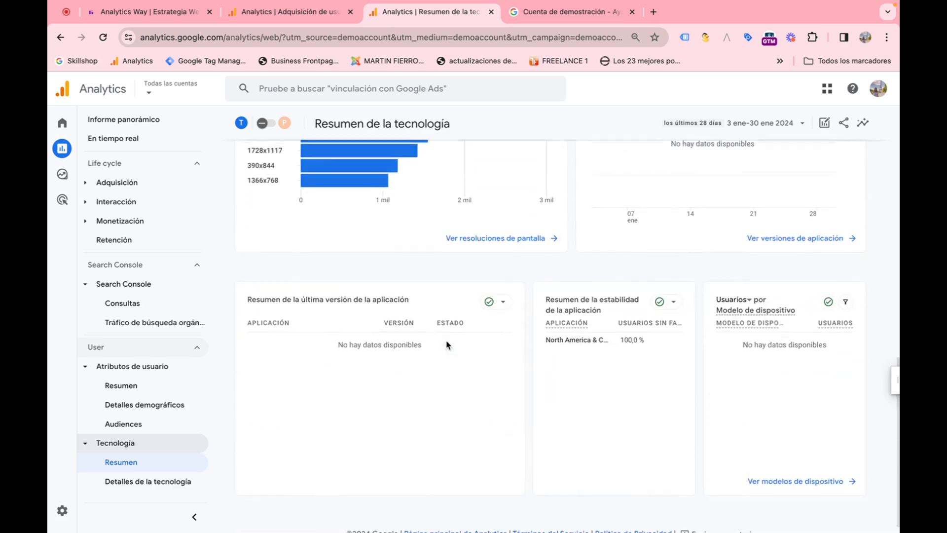
scroll(447, 346, "up", 12)
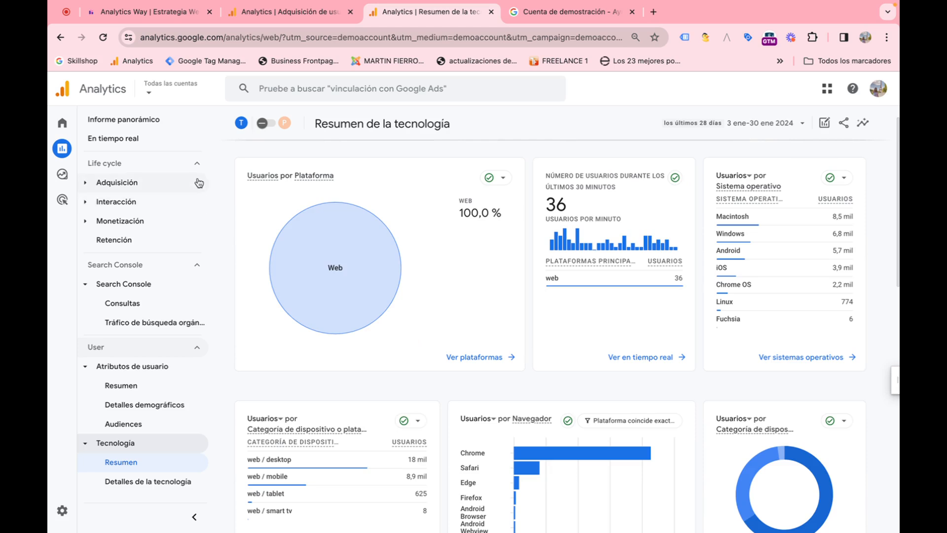
Step: Collapse the Search Console and User report sections and open the Explorar area
left_click(194, 263)
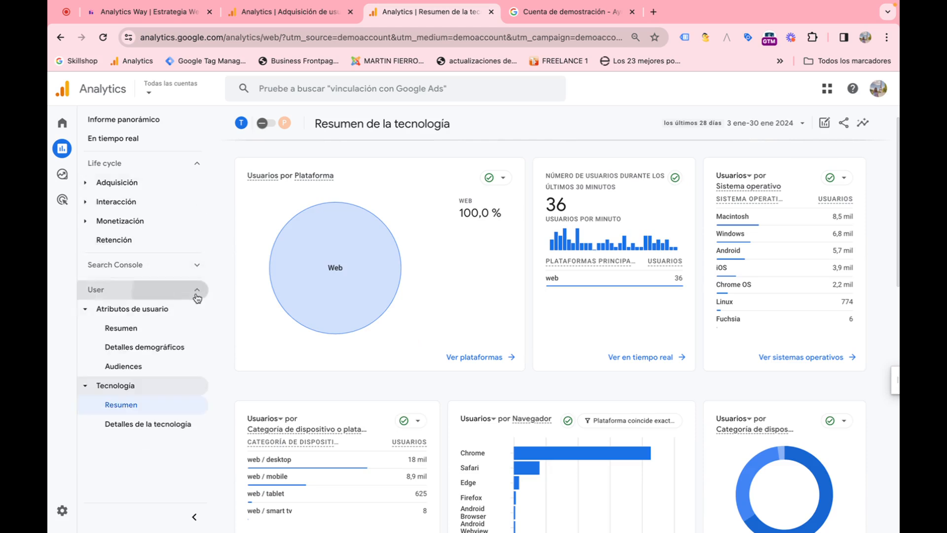
left_click(197, 291)
mouse_move(70, 179)
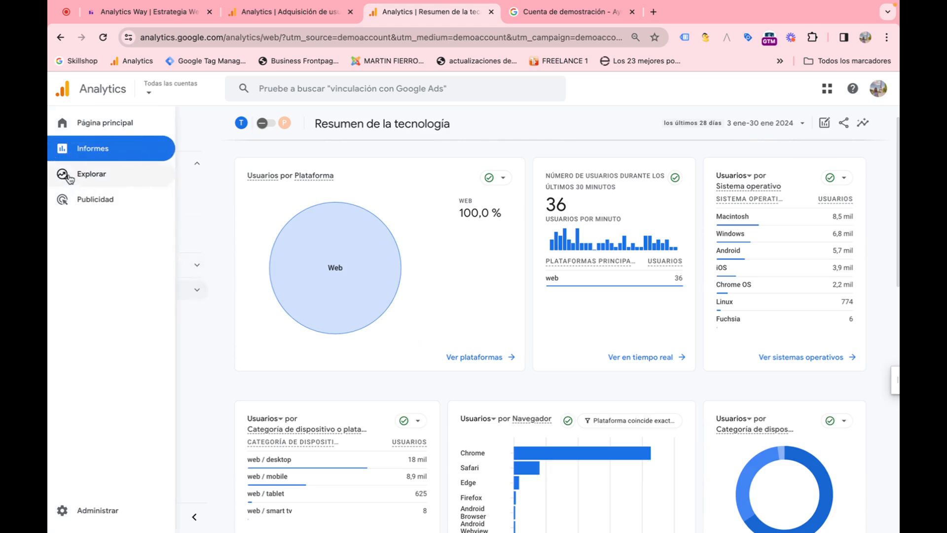
left_click(68, 178)
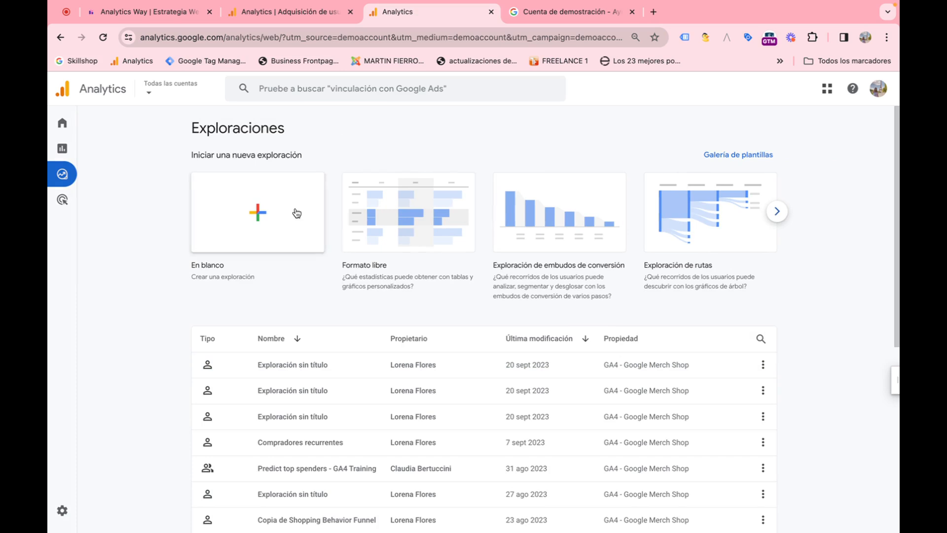
Step: Browse the exploration templates and start a new Formato libre exploration
scroll(353, 310, "down", 3)
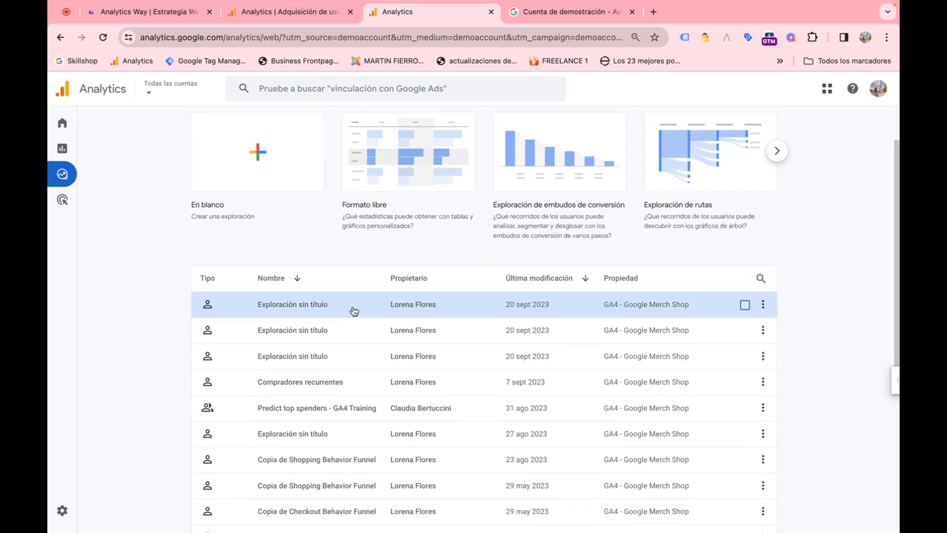
scroll(354, 310, "up", 3)
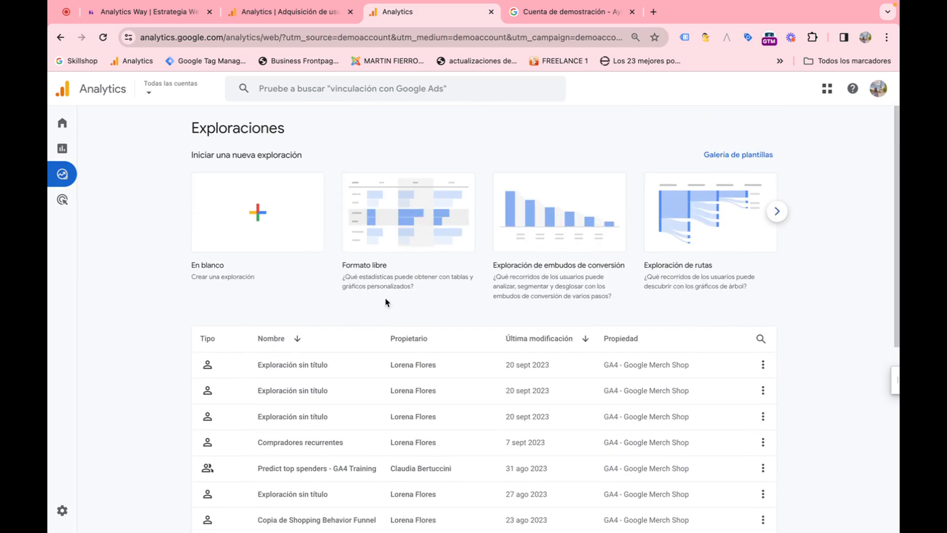
left_click(777, 212)
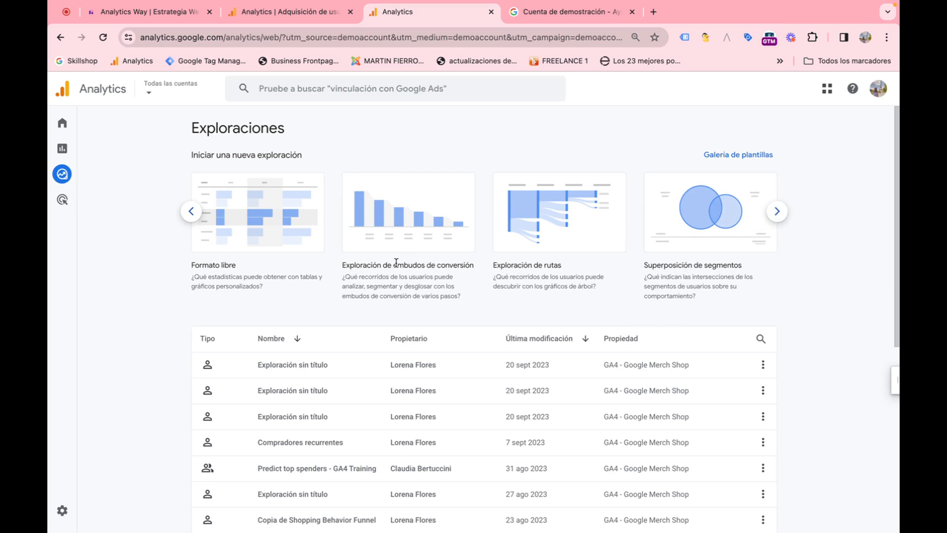
left_click(192, 212)
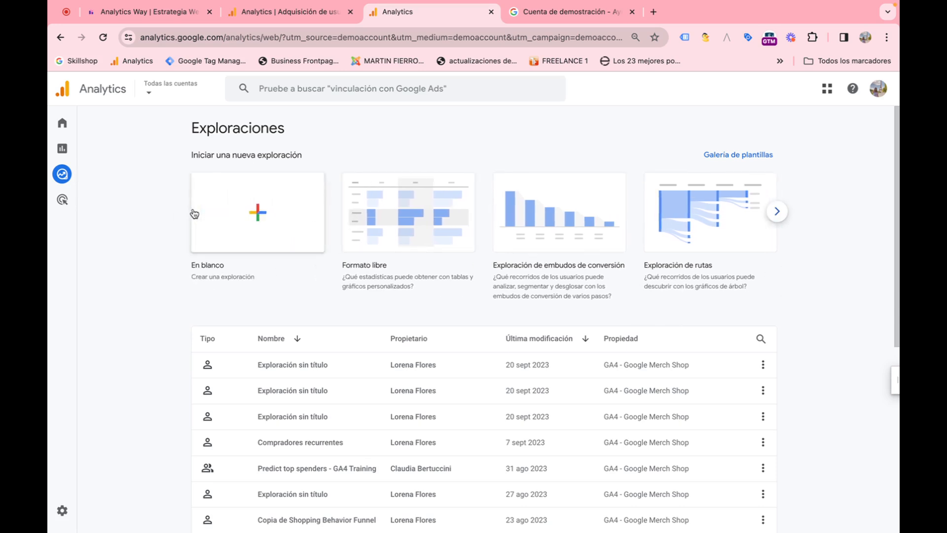
left_click(416, 226)
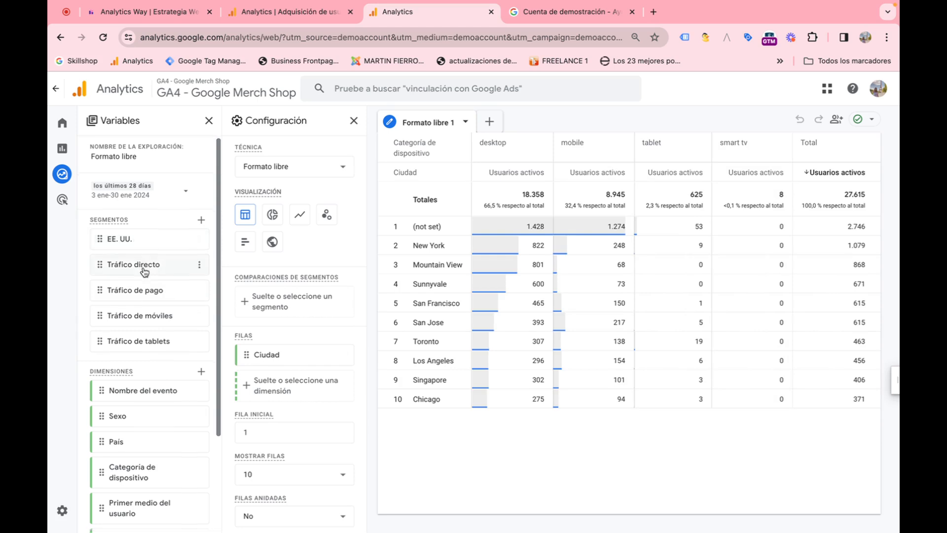
Step: Add a filter to the exploration so that País contiene Canada, and apply it
scroll(163, 281, "down", 1)
scroll(167, 287, "down", 2)
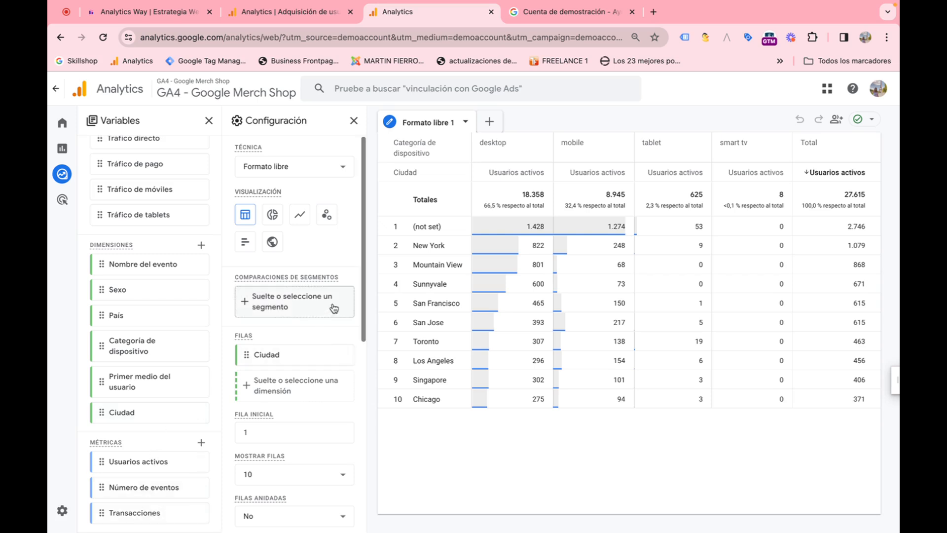
scroll(347, 266, "down", 3)
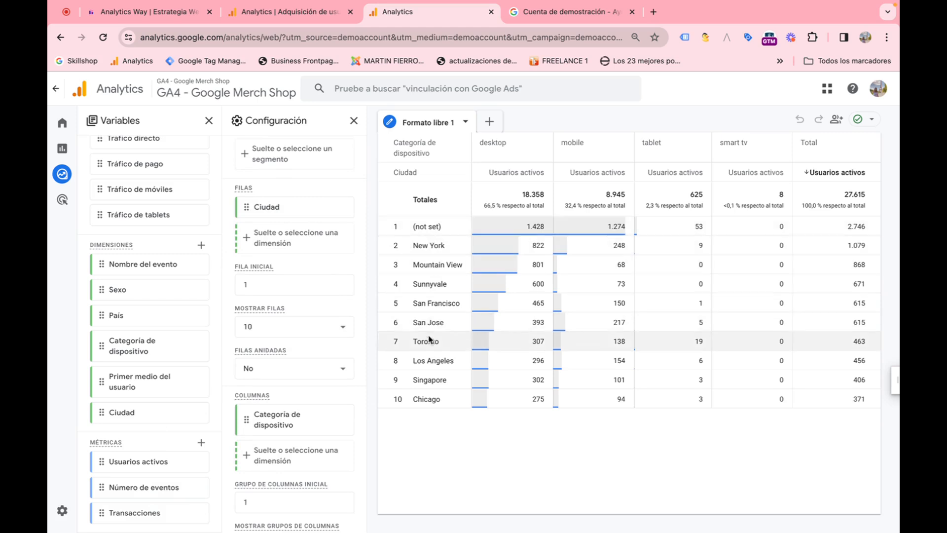
scroll(306, 370, "down", 1)
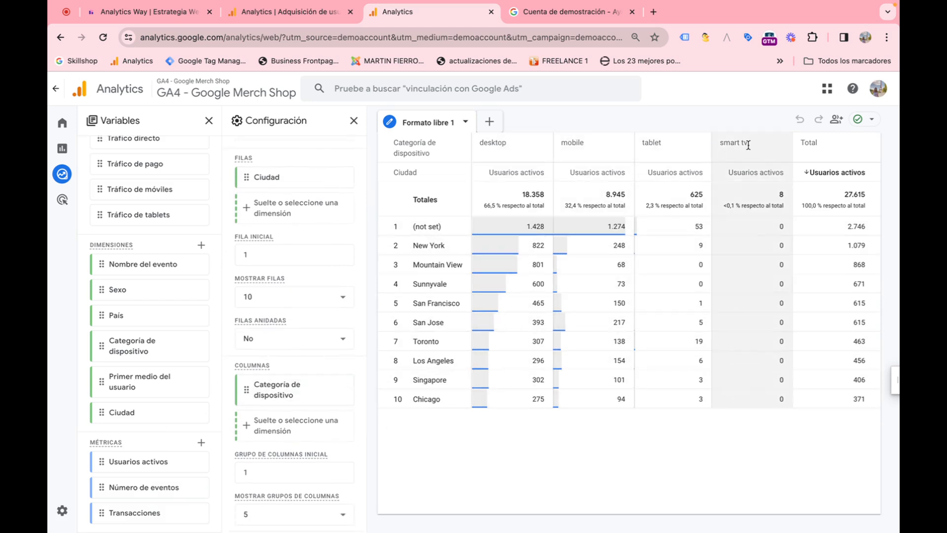
scroll(340, 296, "down", 6)
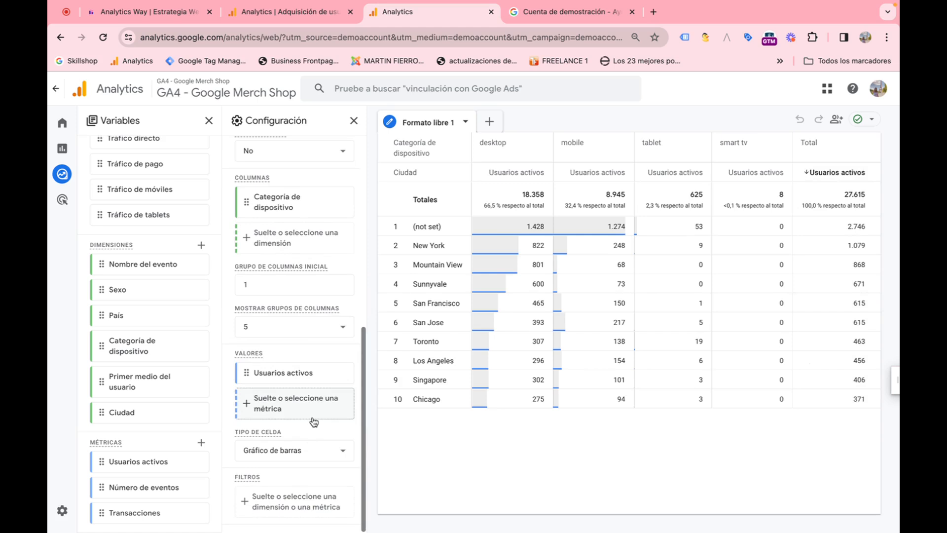
left_click(299, 508)
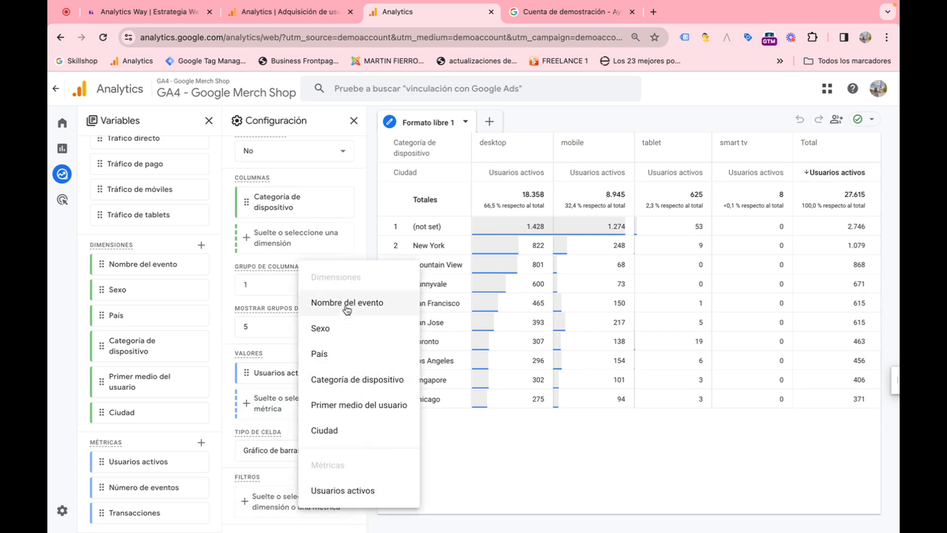
left_click(334, 355)
left_click(289, 410)
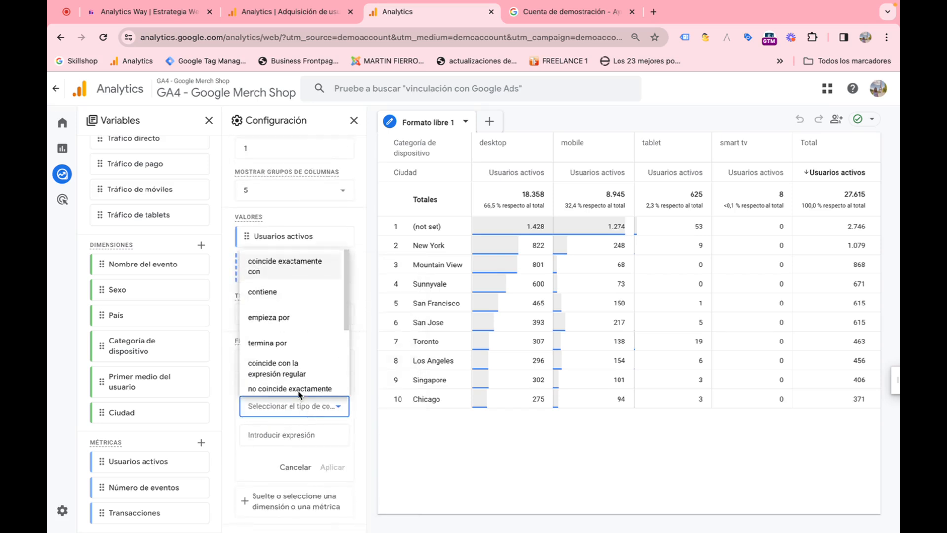
left_click(298, 293)
left_click(291, 434)
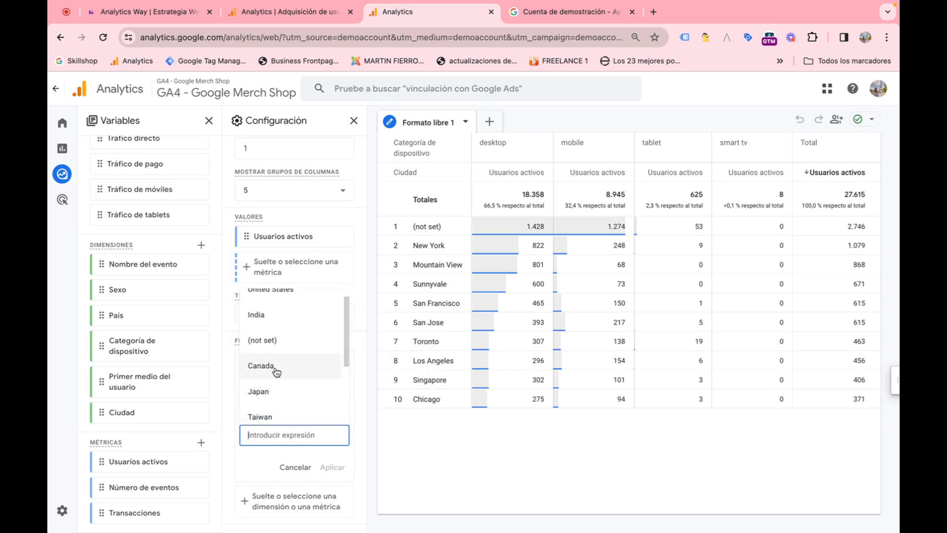
left_click(269, 364)
left_click(331, 468)
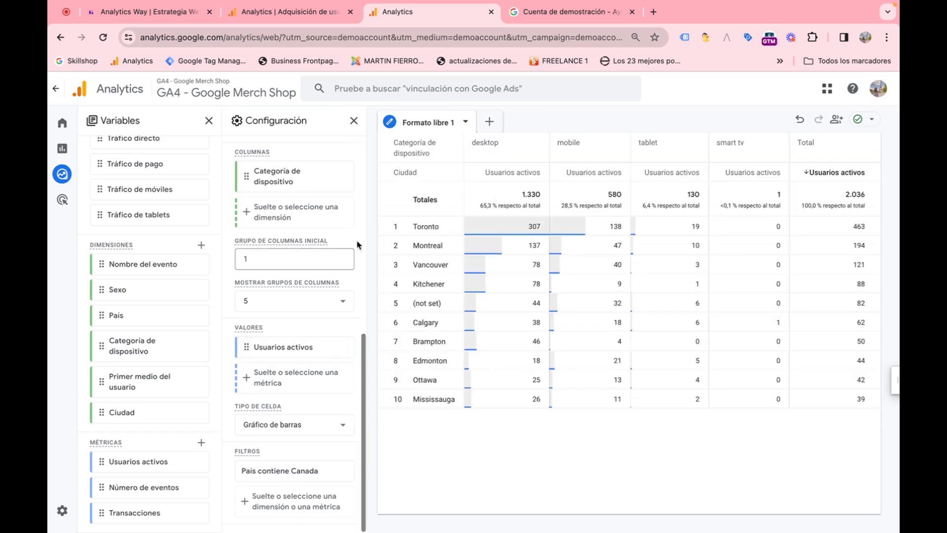
Step: Switch the exploration's visualization to donut, line and bar charts, and back to the table
scroll(279, 311, "up", 8)
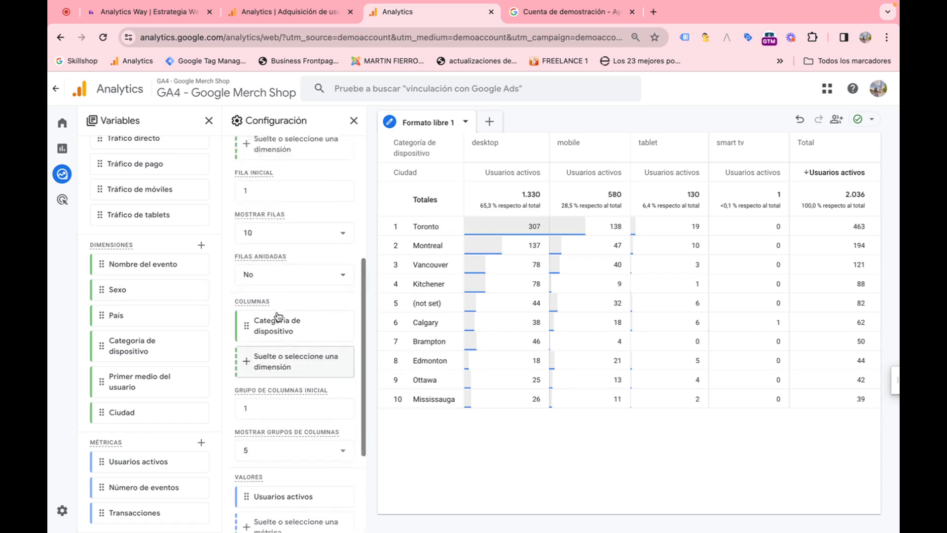
scroll(286, 312, "up", 1)
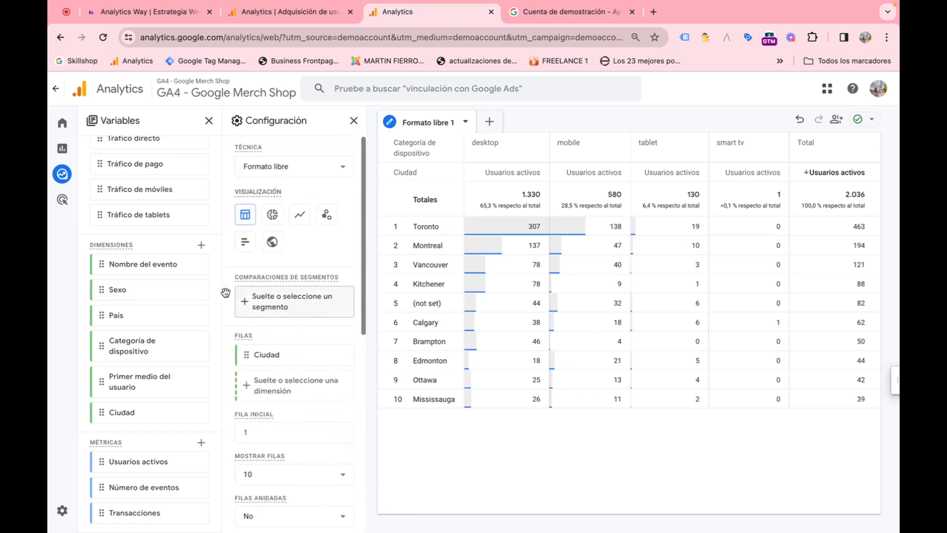
scroll(195, 290, "up", 5)
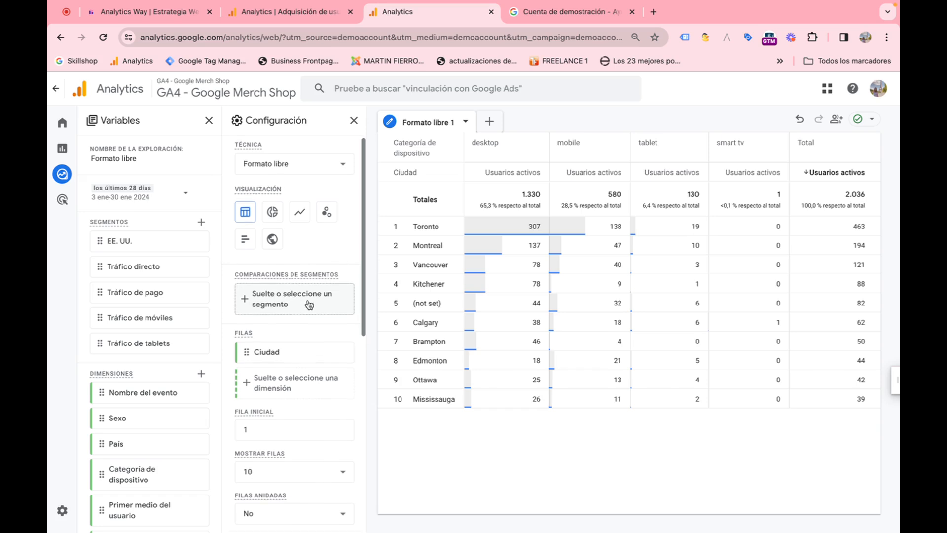
scroll(316, 305, "down", 1)
scroll(315, 301, "up", 1)
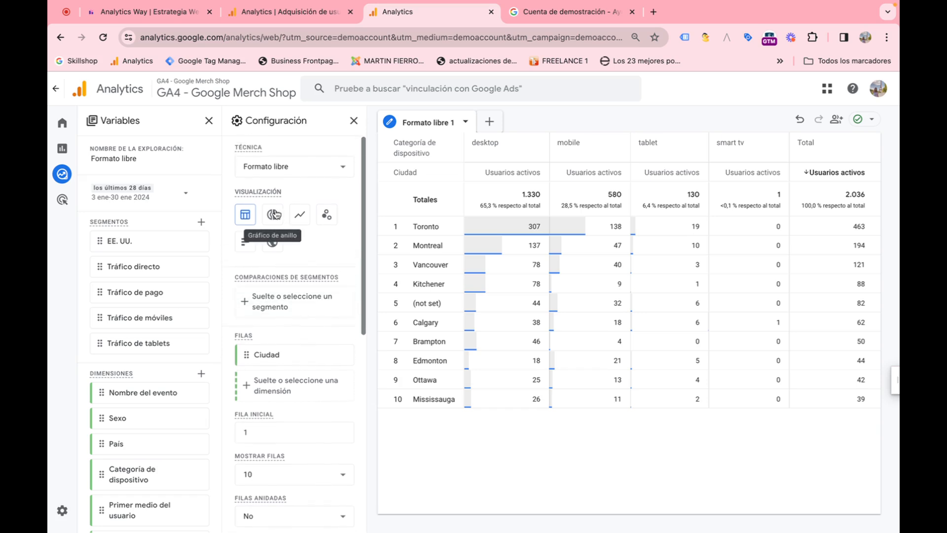
left_click(275, 216)
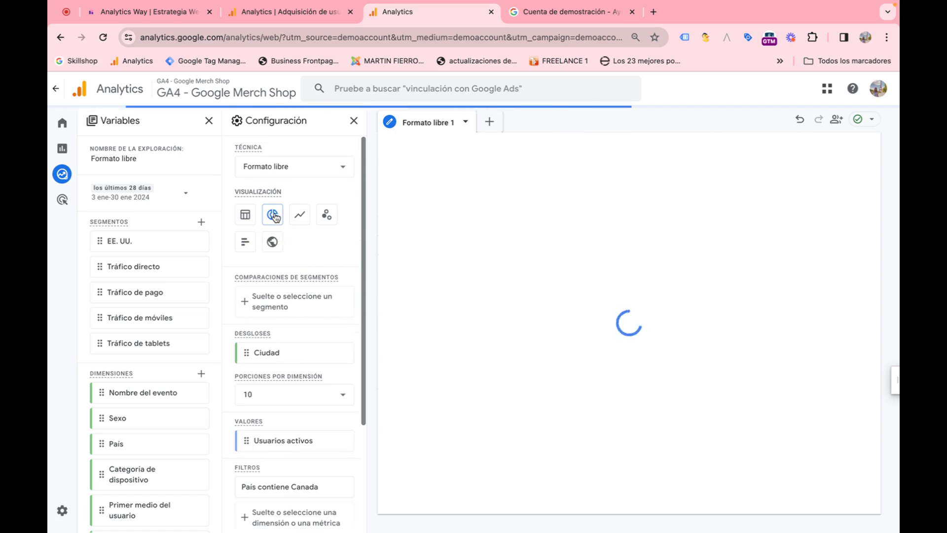
left_click(300, 216)
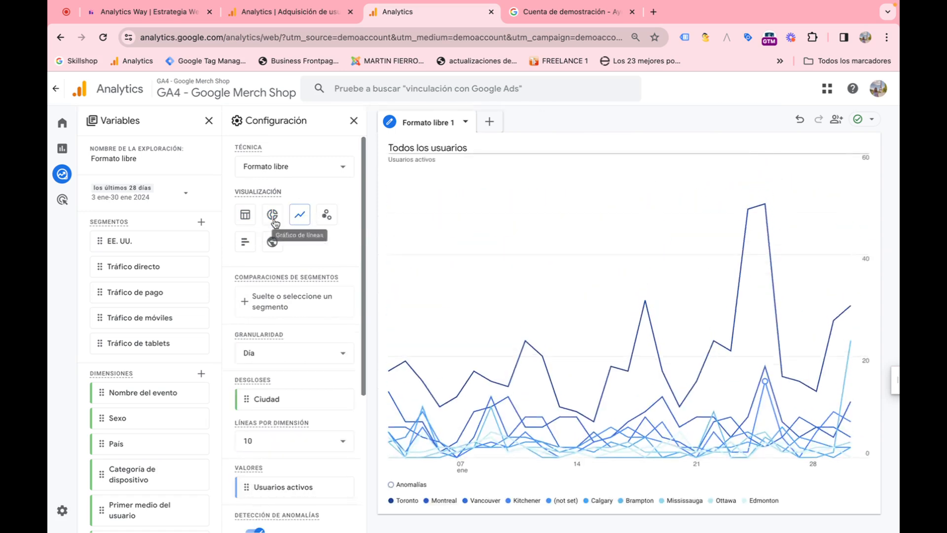
left_click(245, 242)
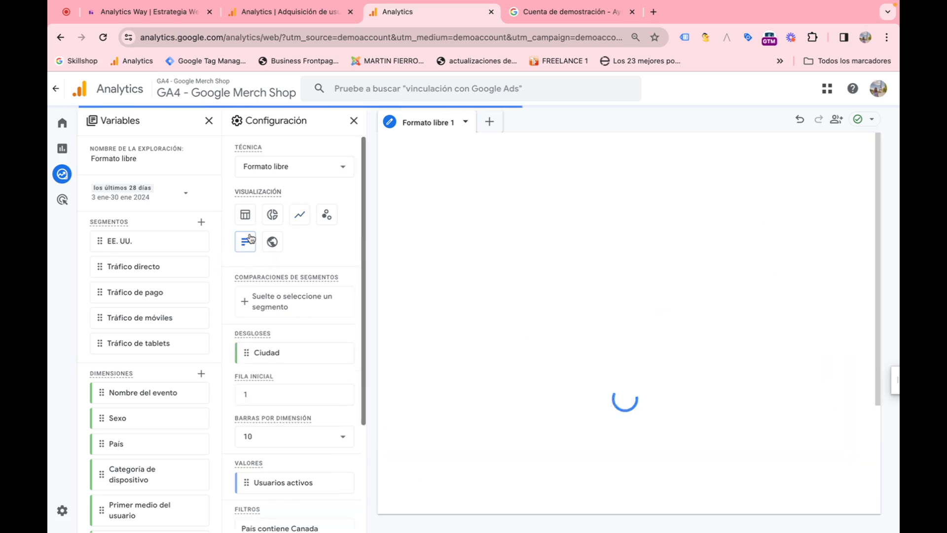
left_click(247, 217)
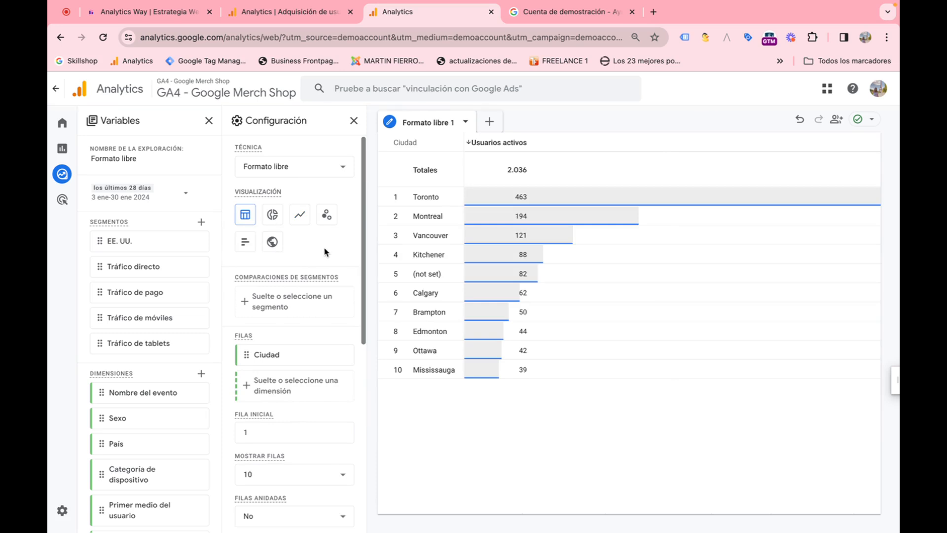
Step: Open the Publicidad section's Resumen de publicidad and scroll through its conversion cards
left_click(64, 200)
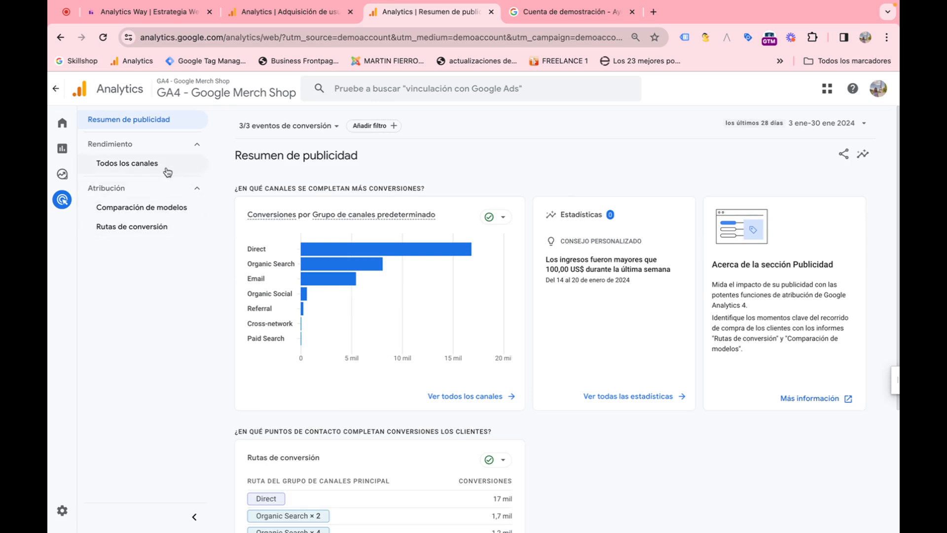
mouse_move(345, 254)
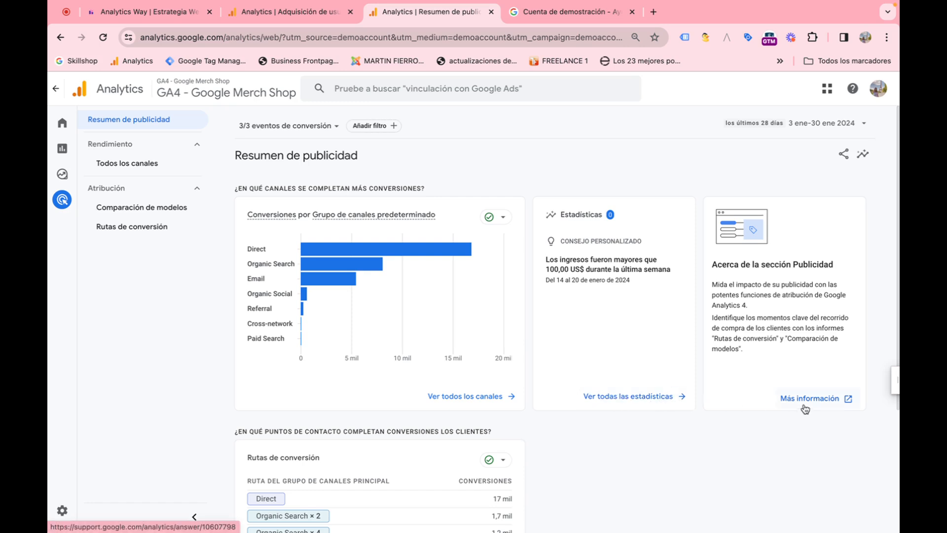
scroll(428, 392, "down", 1)
scroll(427, 392, "down", 1)
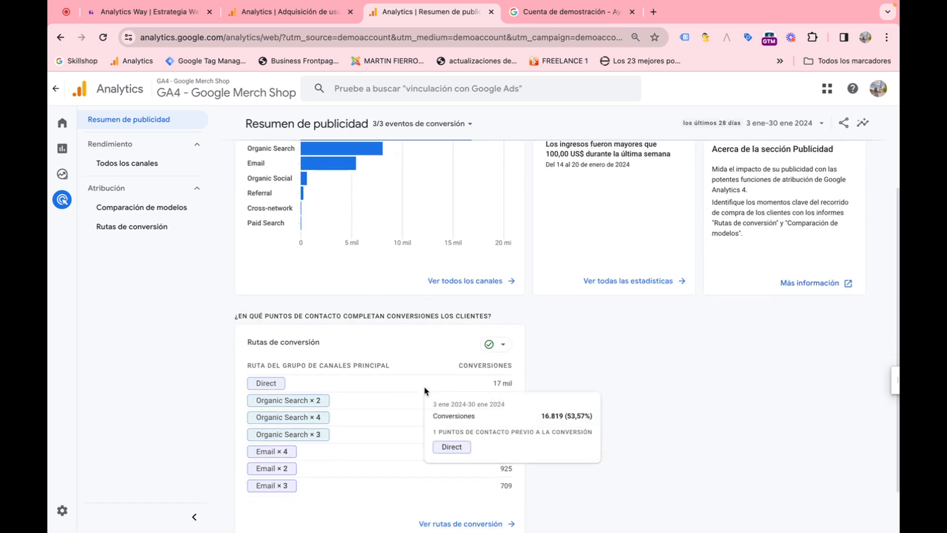
Step: Open the Todos los canales report and look through its table and the primary dimension options
left_click(125, 165)
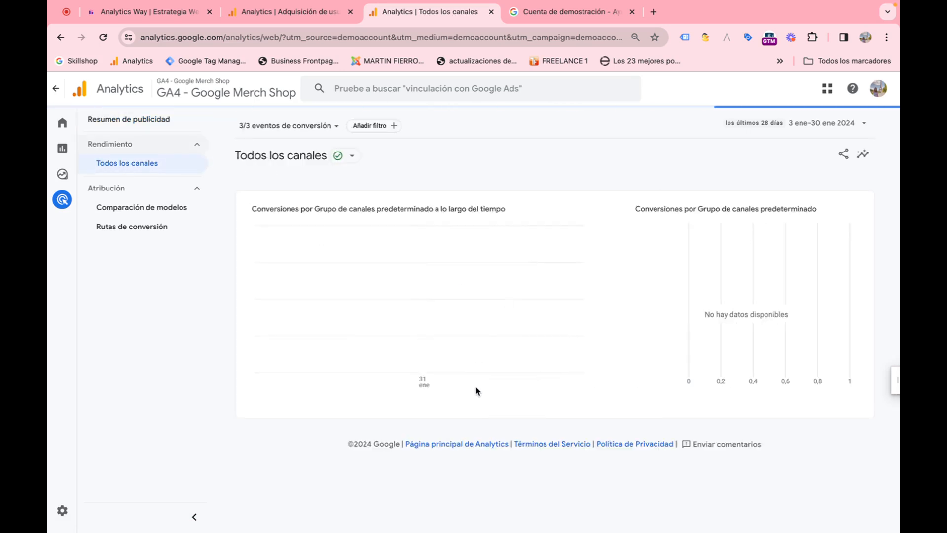
scroll(477, 390, "down", 1)
scroll(476, 389, "down", 2)
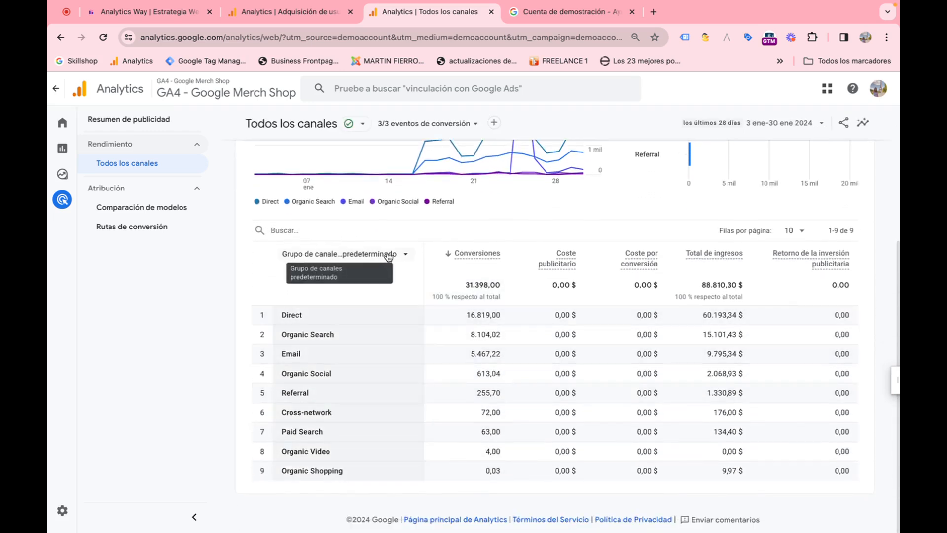
left_click(394, 255)
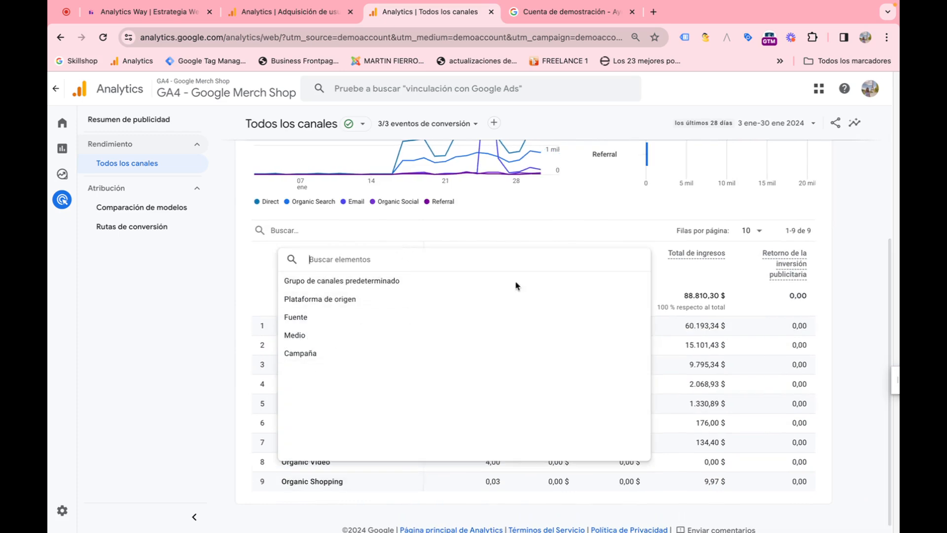
left_click(661, 234)
scroll(661, 235, "up", 3)
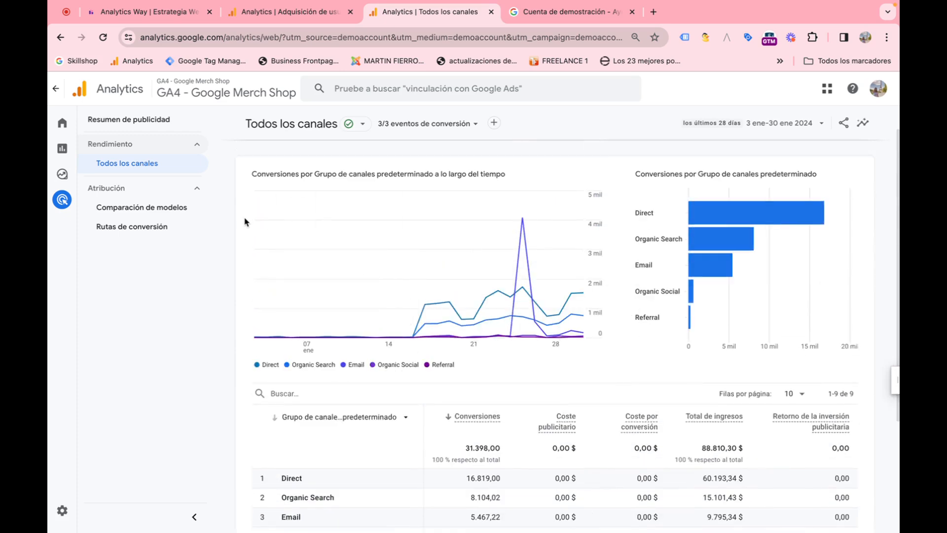
Step: Open the Comparación de modelos report and review its attribution model comparison table
left_click(177, 210)
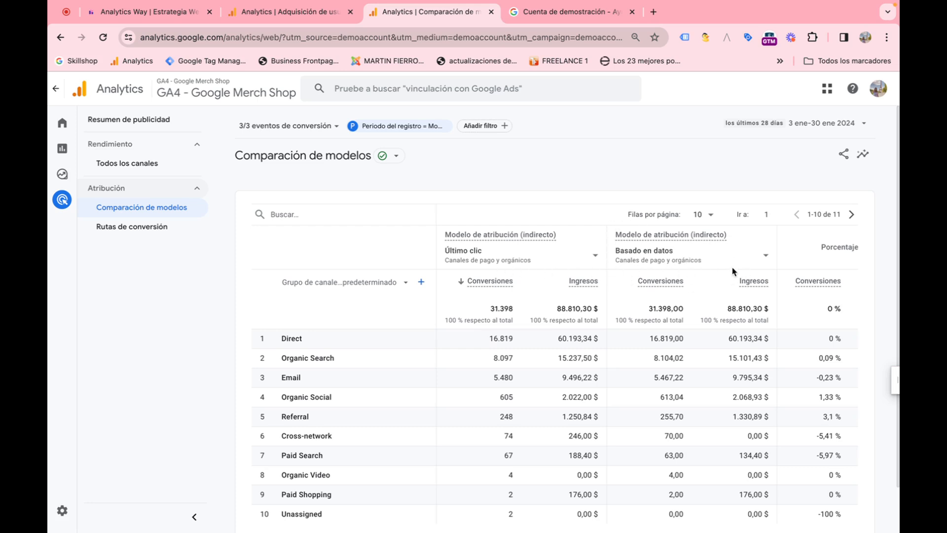
scroll(474, 320, "down", 1)
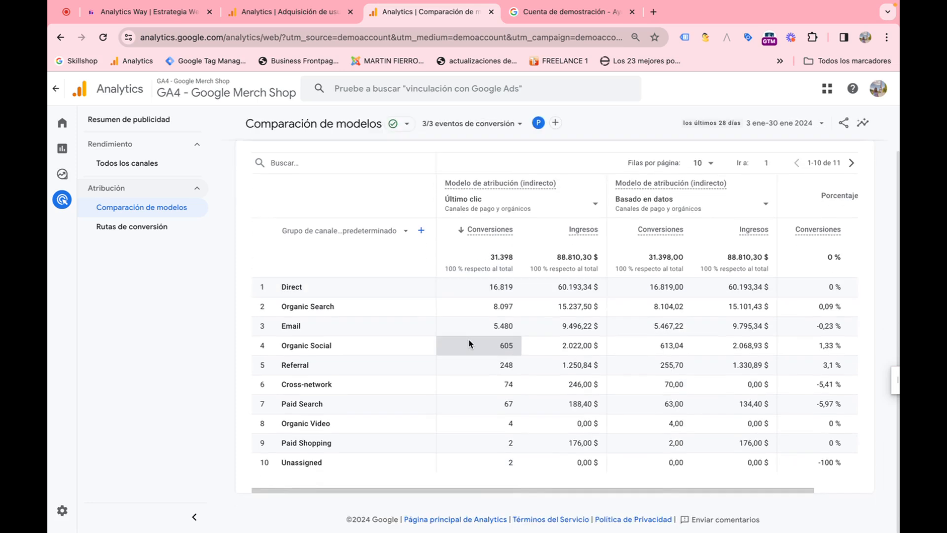
scroll(468, 344, "up", 1)
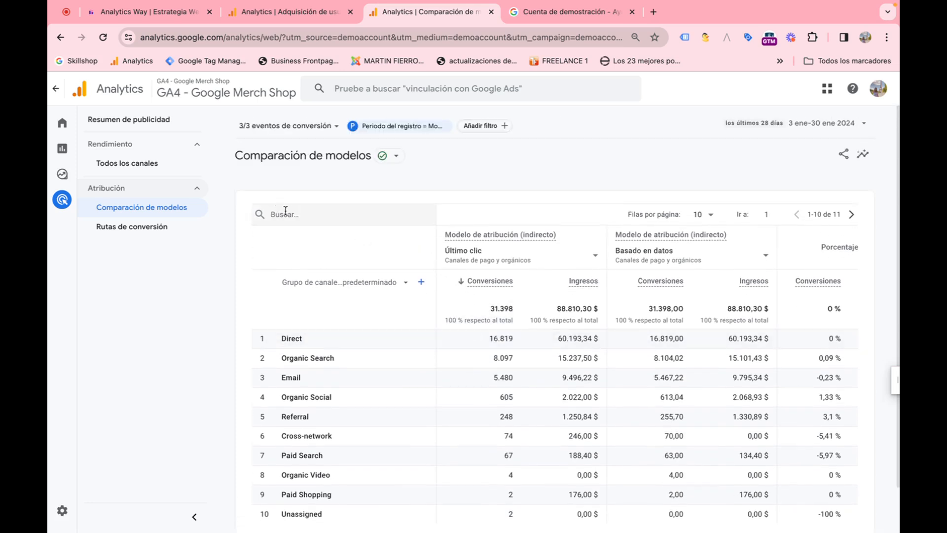
Step: Open the Rutas de conversión report and scroll through its touchpoint charts and path table
left_click(167, 230)
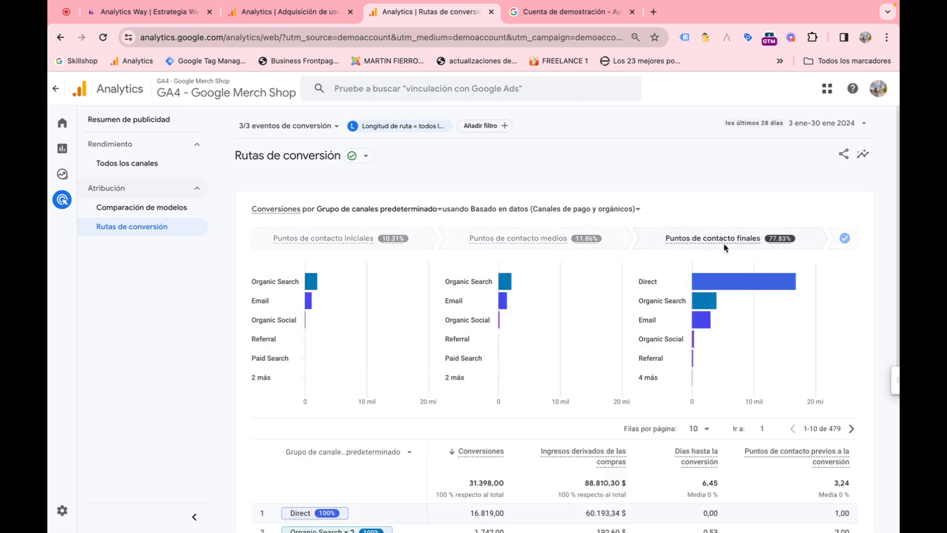
mouse_move(479, 335)
scroll(478, 335, "down", 3)
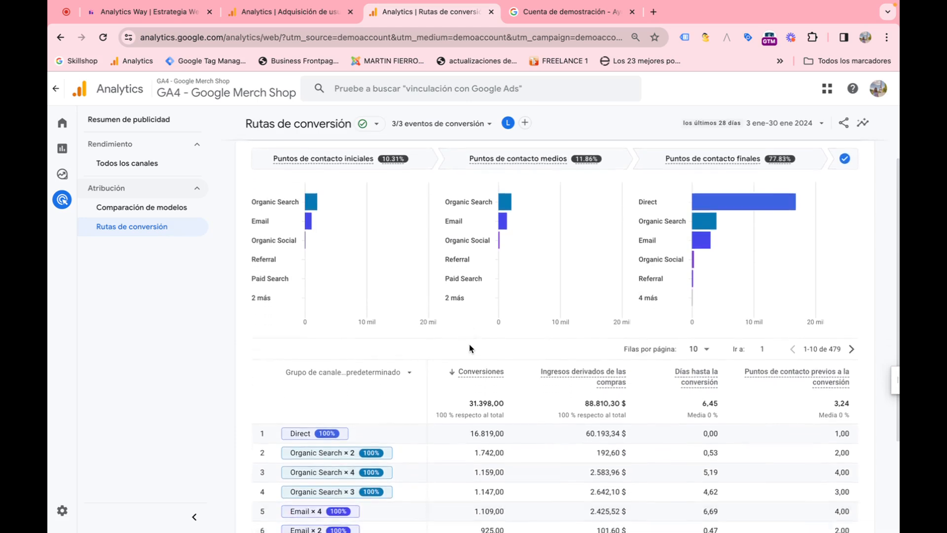
scroll(470, 348, "down", 2)
scroll(470, 349, "up", 3)
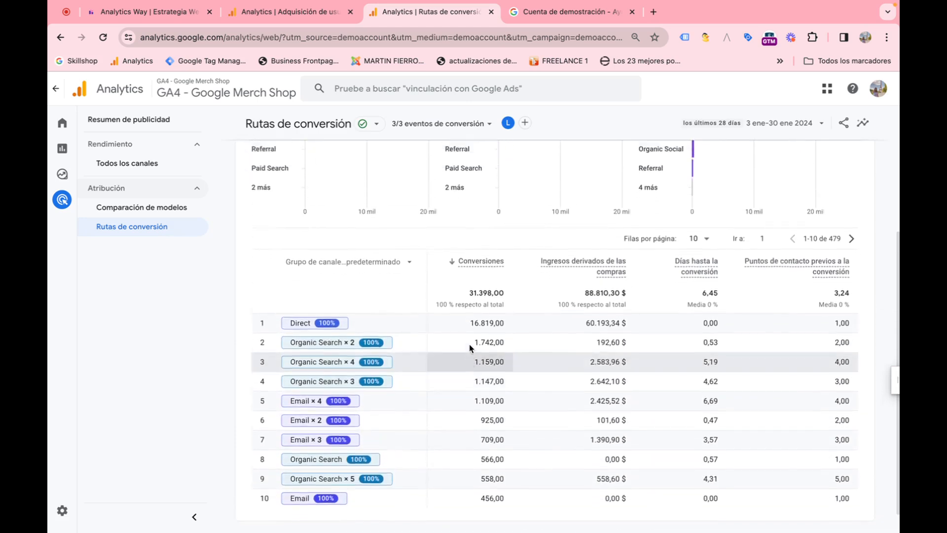
scroll(470, 349, "up", 2)
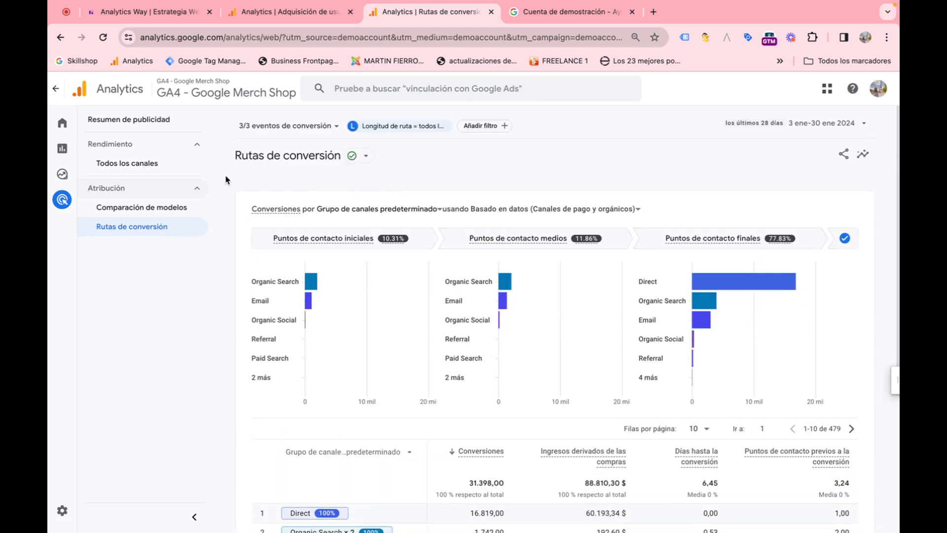
Step: Go to the home page, then to the Informe panorámico report, and open and close the date range picker
left_click(66, 124)
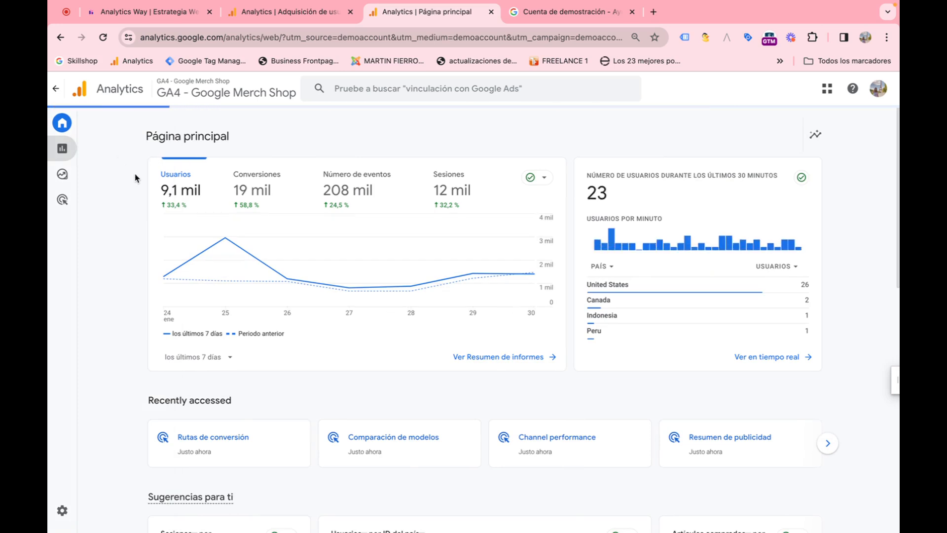
left_click(62, 148)
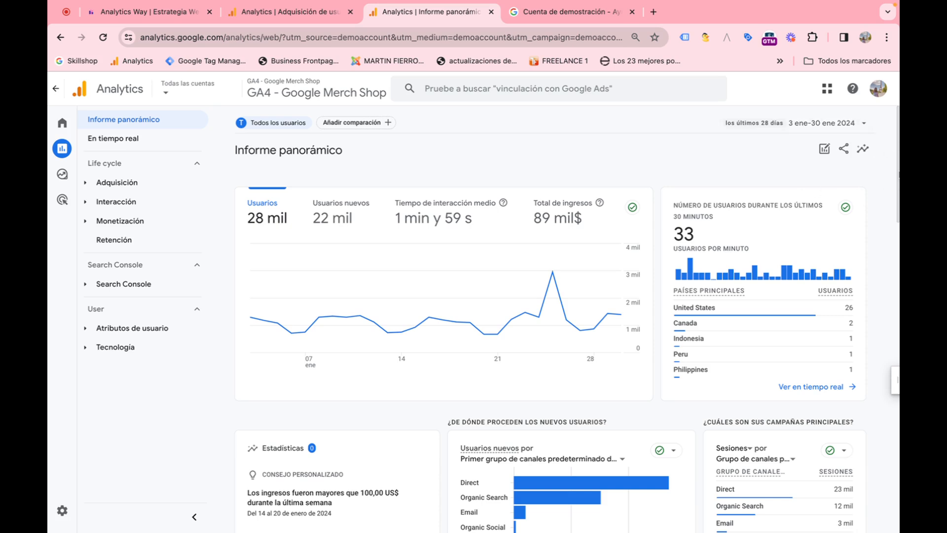
left_click(846, 122)
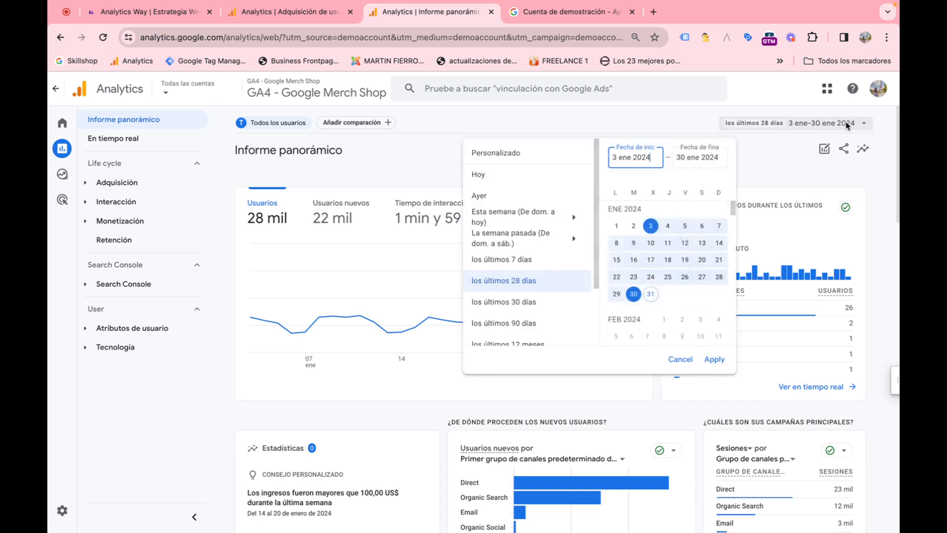
left_click(779, 171)
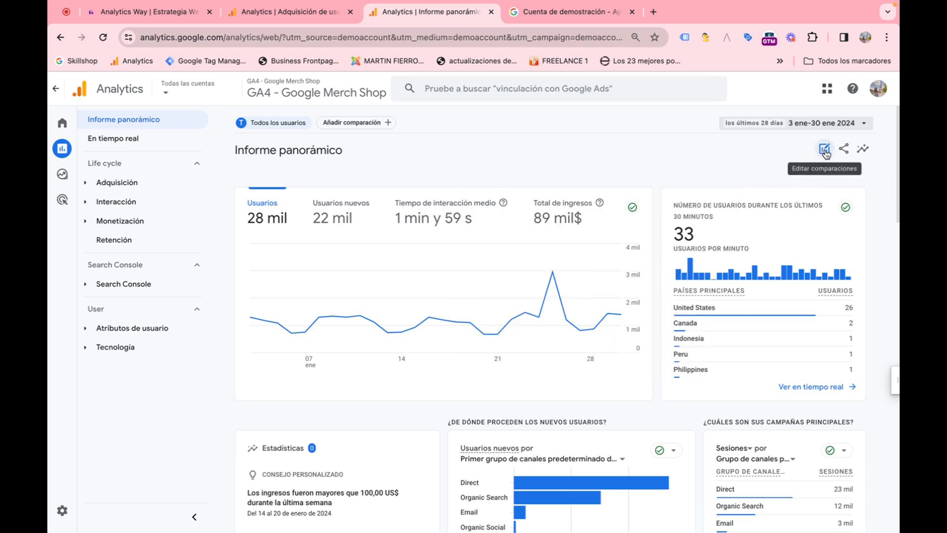
Step: Open the Estadísticas panel and ask how many users came from organic search in the last 30 days
left_click(864, 150)
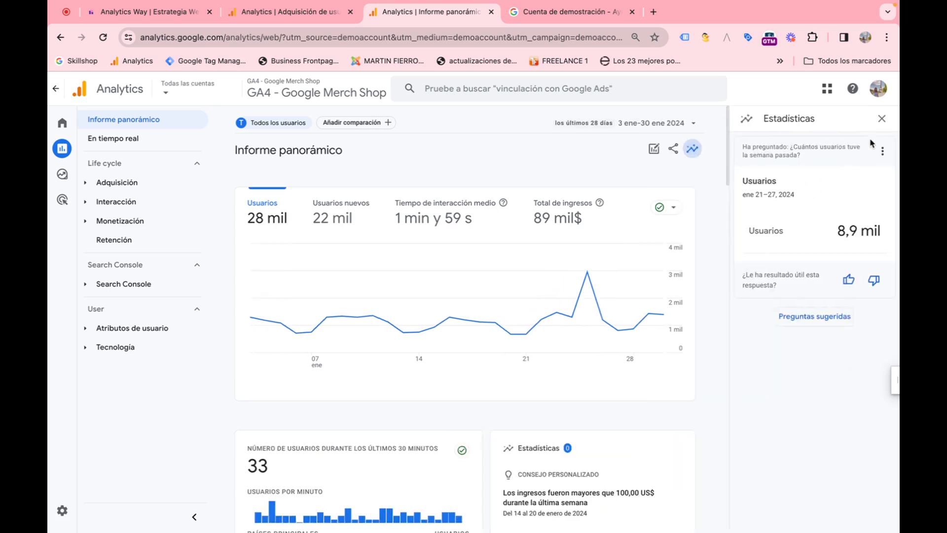
left_click(881, 121)
left_click(864, 150)
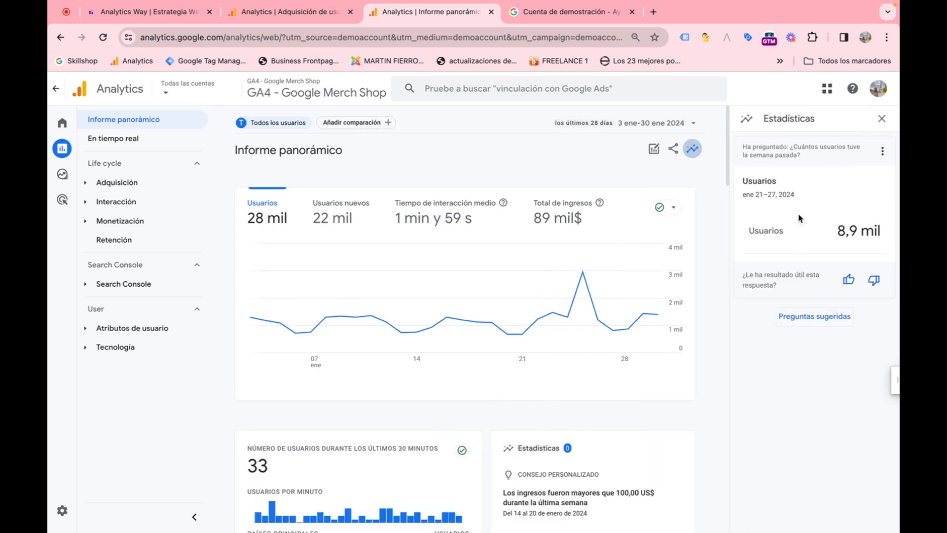
left_click(815, 317)
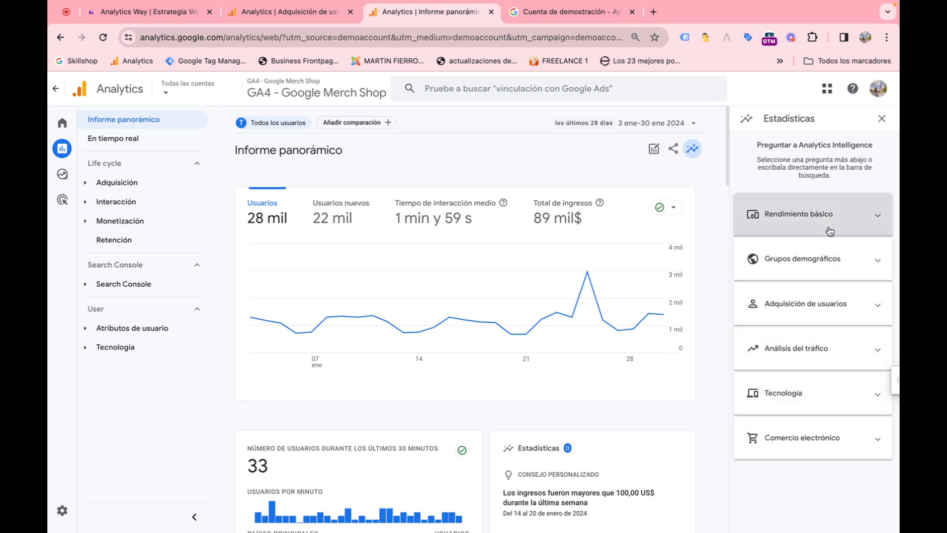
left_click(824, 302)
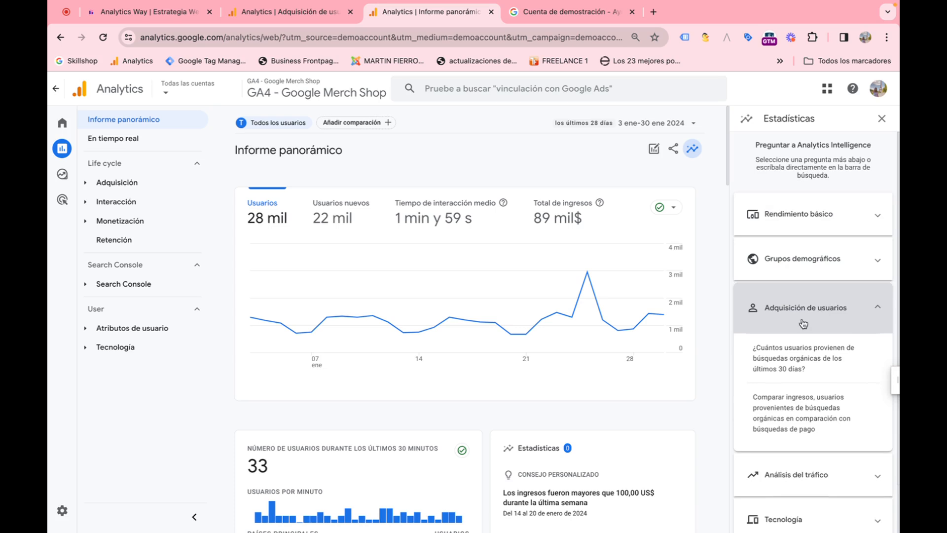
left_click(799, 367)
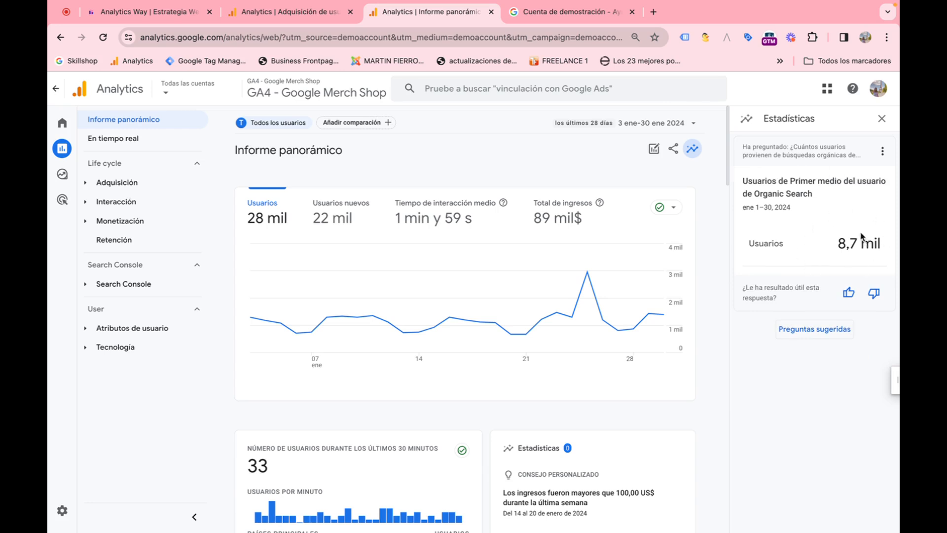
Step: Return to suggested questions and ask which countries users come from under Grupos demográficos
left_click(792, 330)
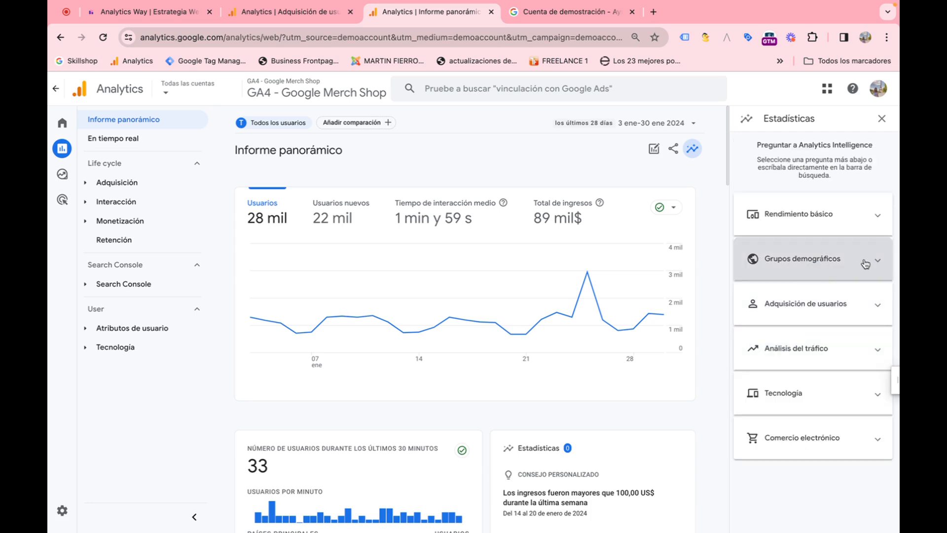
left_click(805, 260)
left_click(793, 353)
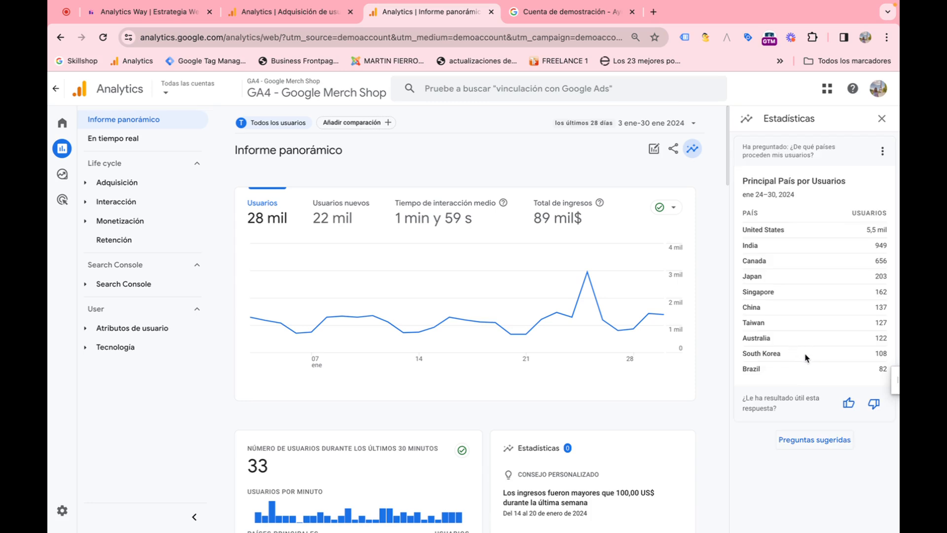
Step: Return to suggested questions and ask which browsers are used most under Tecnología
left_click(832, 440)
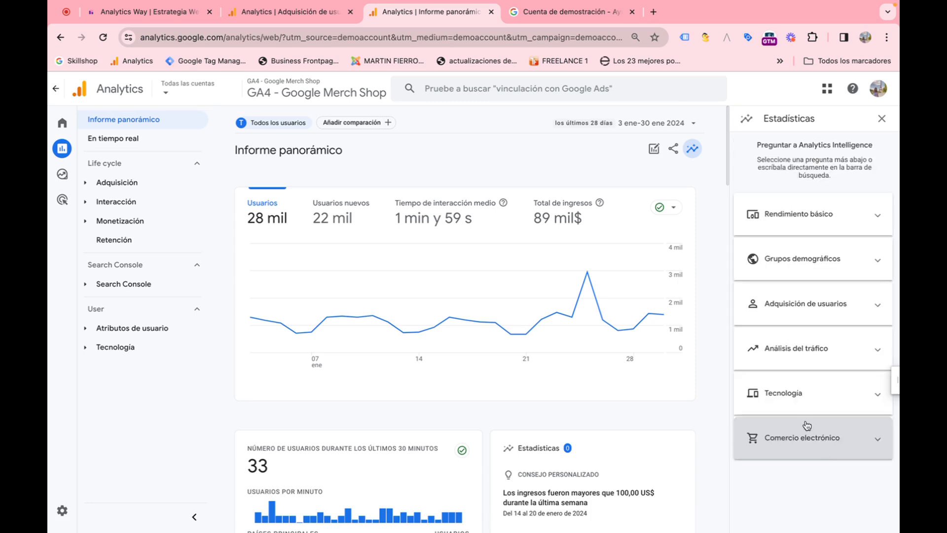
left_click(833, 396)
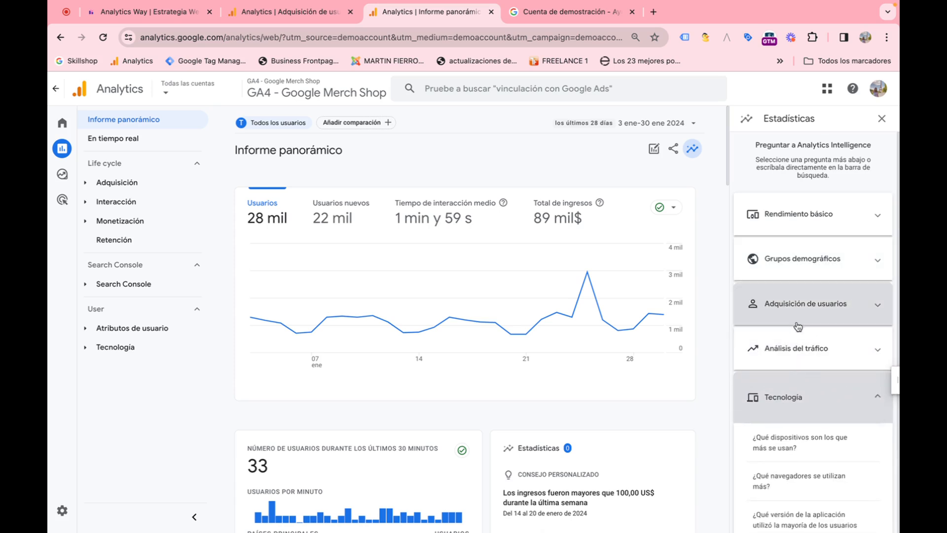
left_click(829, 382)
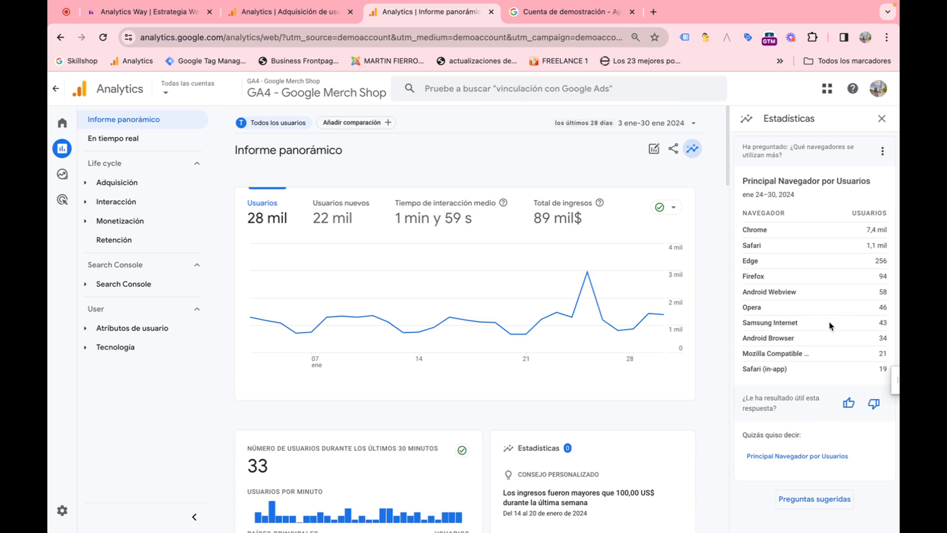
Step: Return to suggested questions, expand Rendimiento básico, and close the Estadísticas panel
left_click(812, 498)
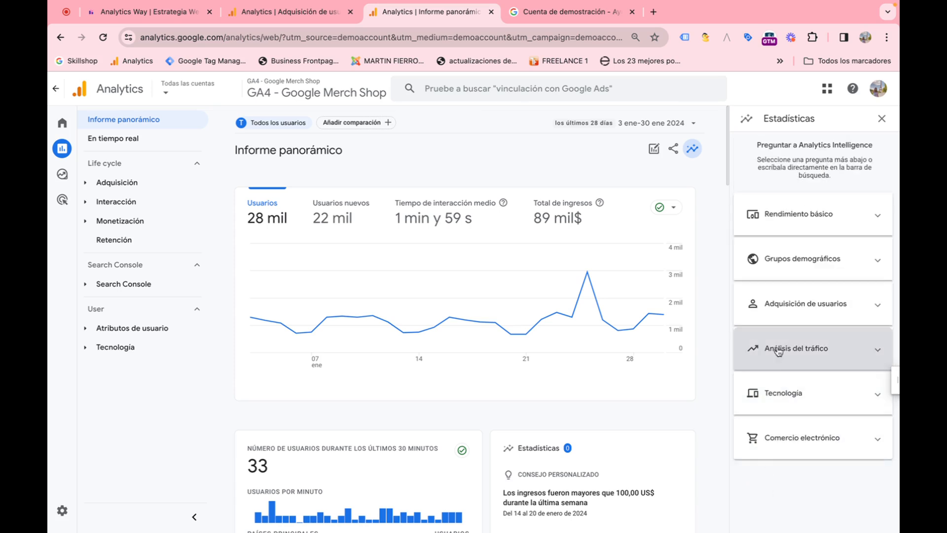
left_click(819, 224)
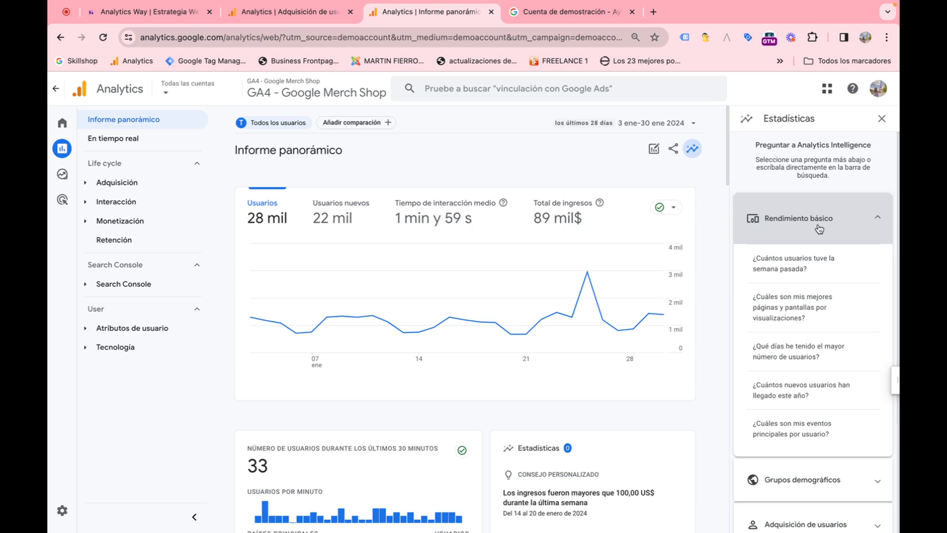
left_click(692, 148)
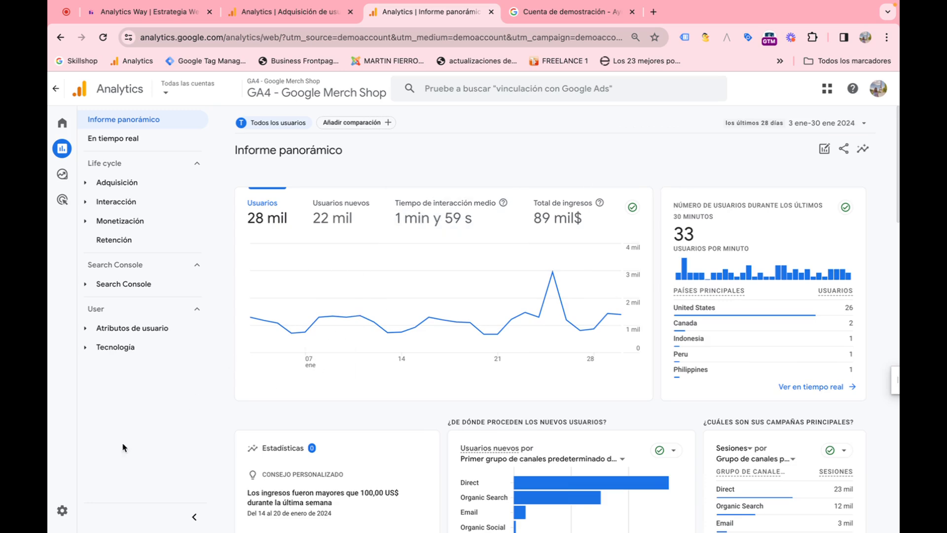
Step: Open the Administrador settings page and scroll through its account and property sections
left_click(78, 512)
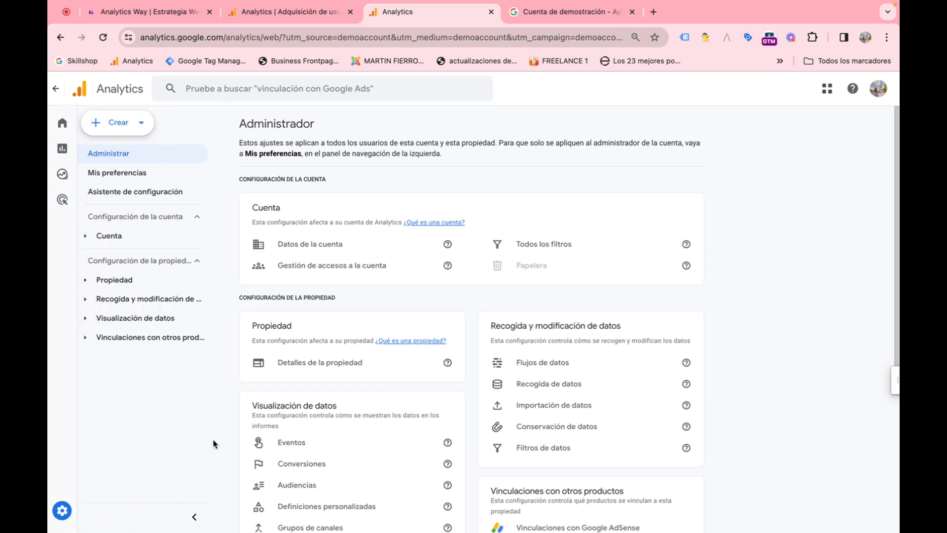
scroll(255, 394, "down", 4)
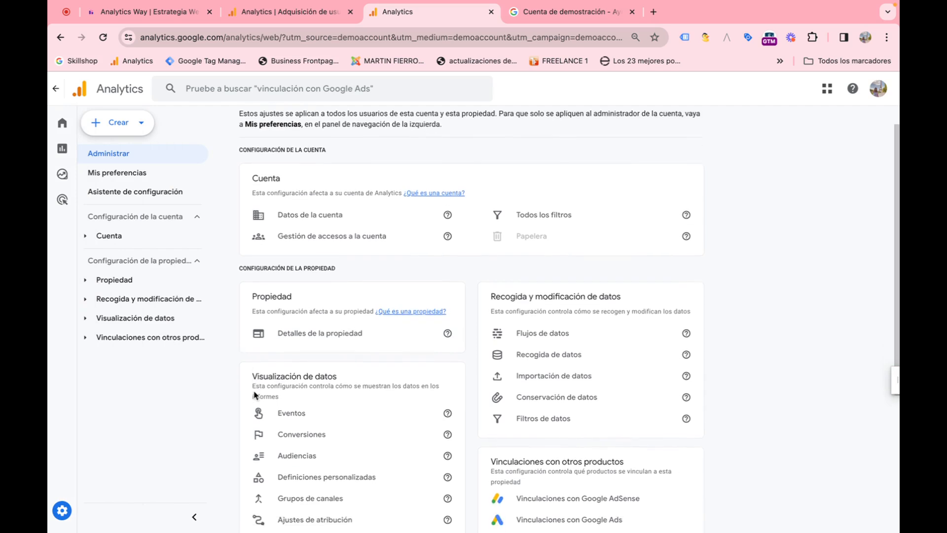
scroll(255, 395, "down", 1)
scroll(256, 394, "up", 5)
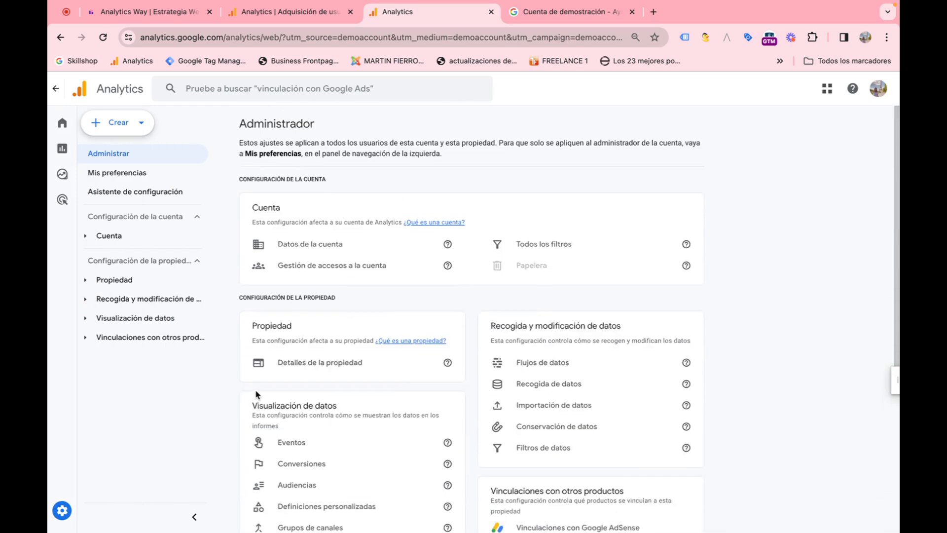
scroll(257, 393, "down", 2)
scroll(256, 394, "down", 1)
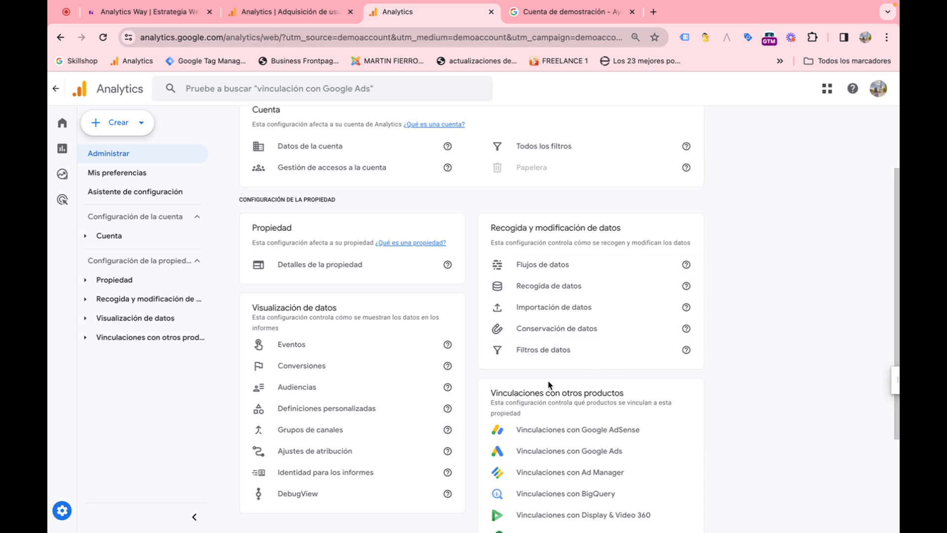
Step: Open Flujos de datos, view the North America & Canada Website stream details, and select its stream URL
left_click(559, 271)
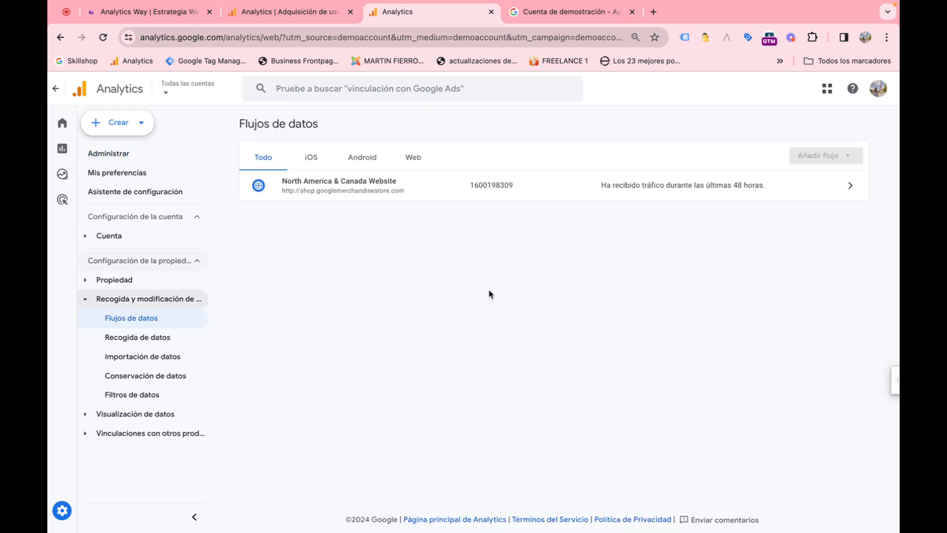
left_click(403, 192)
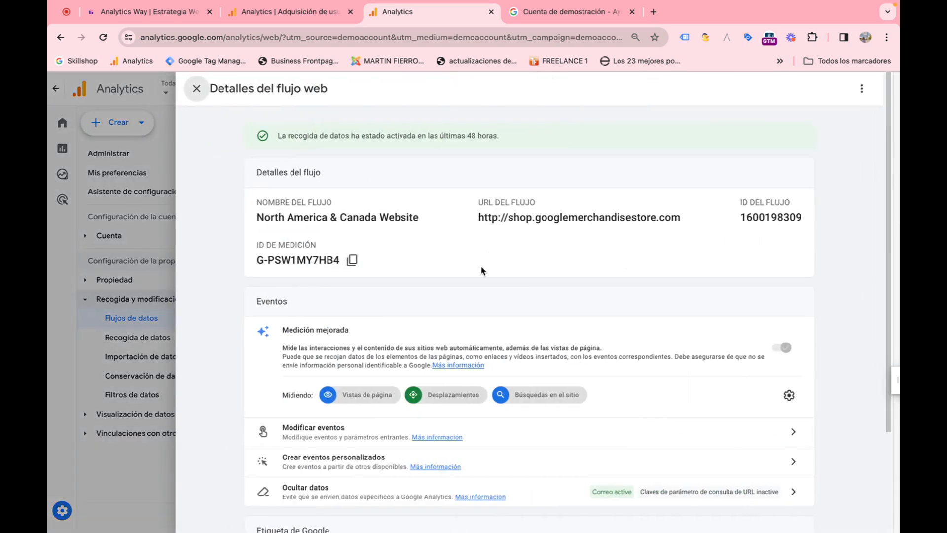
left_click_drag(480, 216, 685, 228)
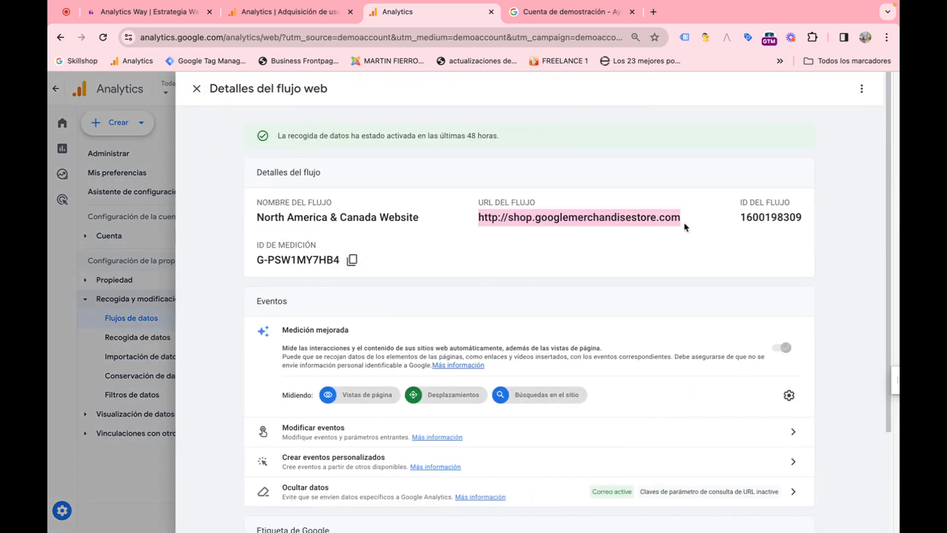
Step: Select the stream's measurement ID and scroll through the web stream's event and Google tag settings
left_click(616, 248)
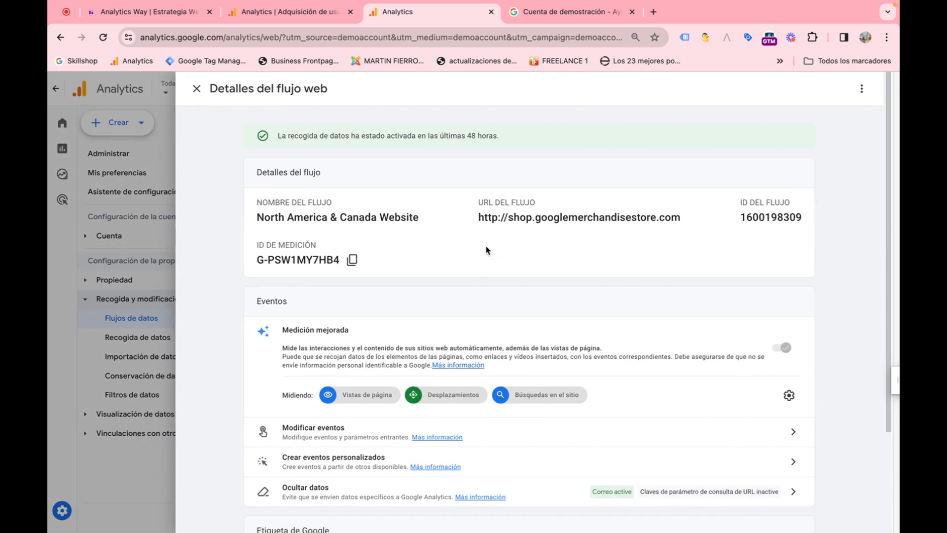
left_click_drag(258, 258, 345, 261)
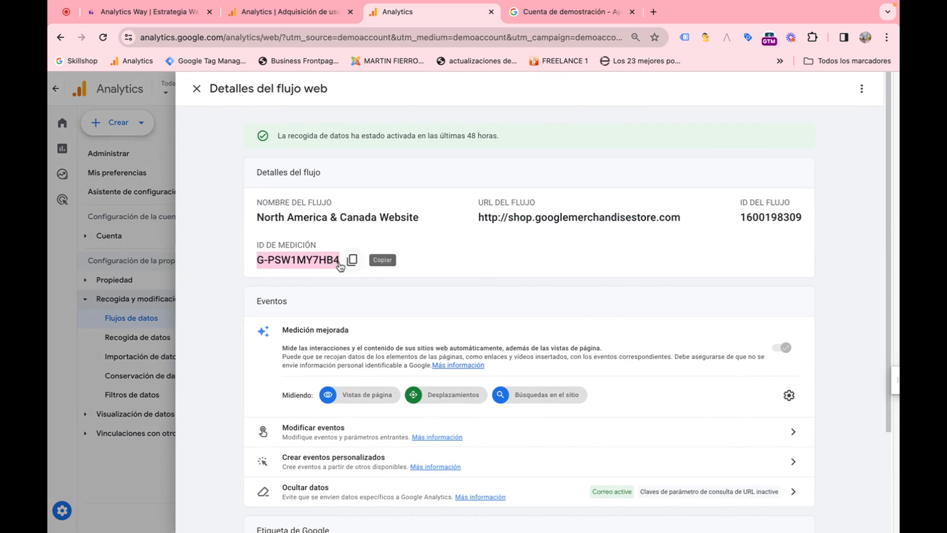
scroll(400, 287, "down", 1)
scroll(411, 285, "down", 2)
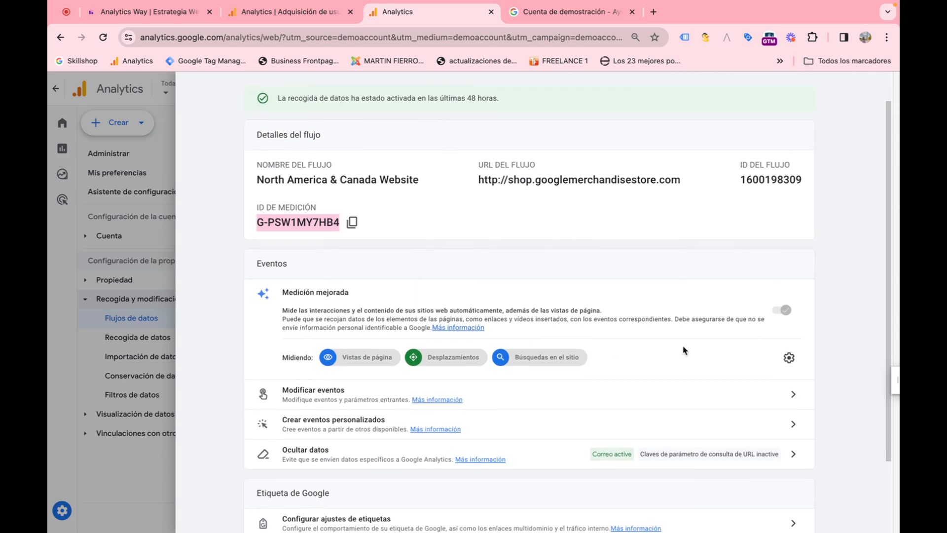
scroll(536, 322, "down", 3)
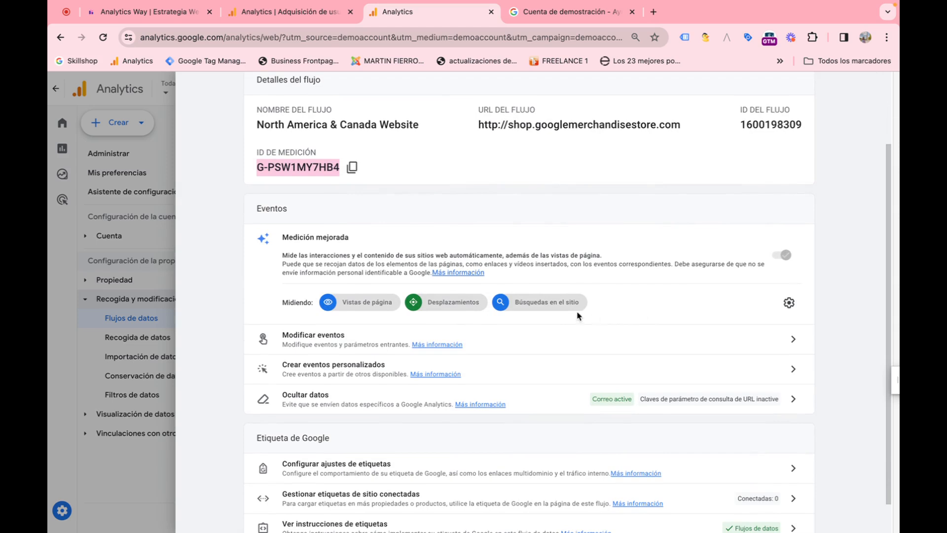
scroll(416, 352, "down", 2)
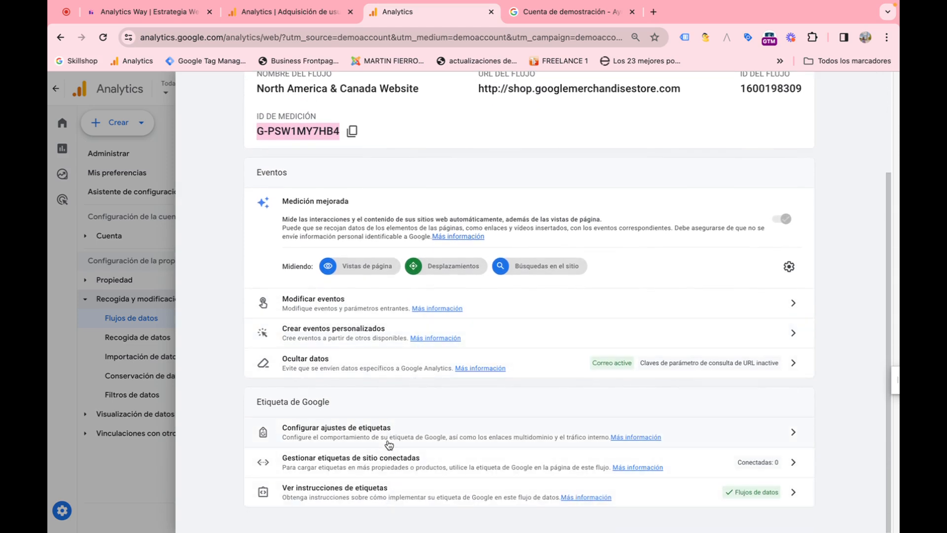
scroll(251, 187, "up", 5)
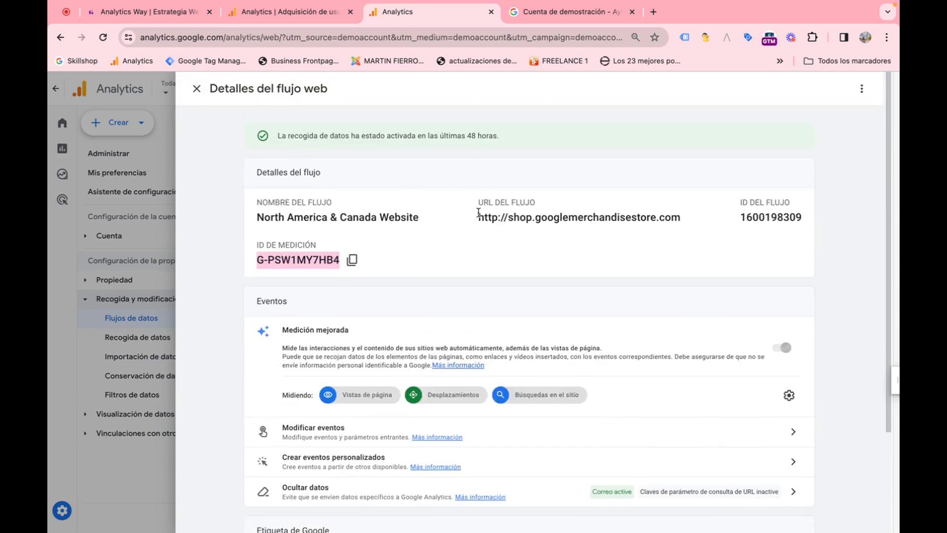
Step: Select the stream URL, close the web stream details, and return to the Administrador page
left_click_drag(478, 213, 735, 220)
left_click(196, 89)
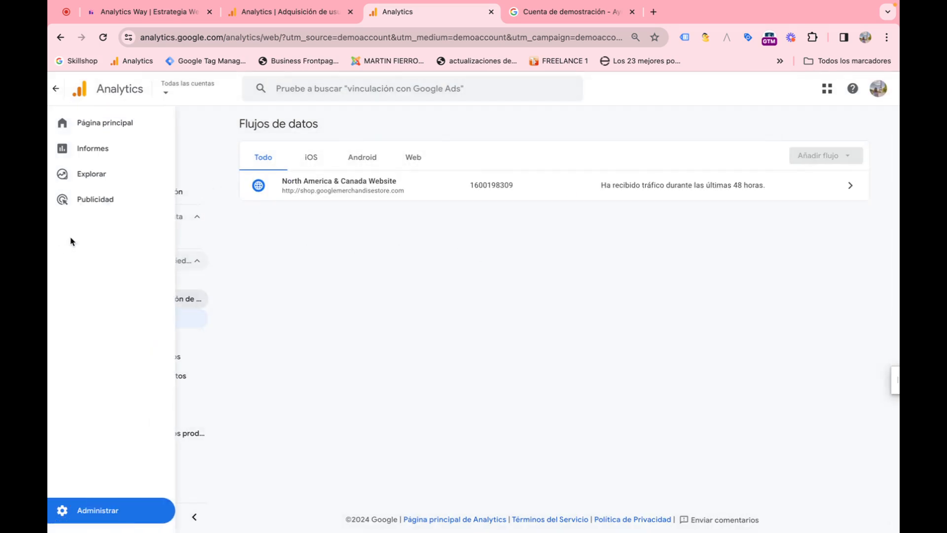
left_click(75, 510)
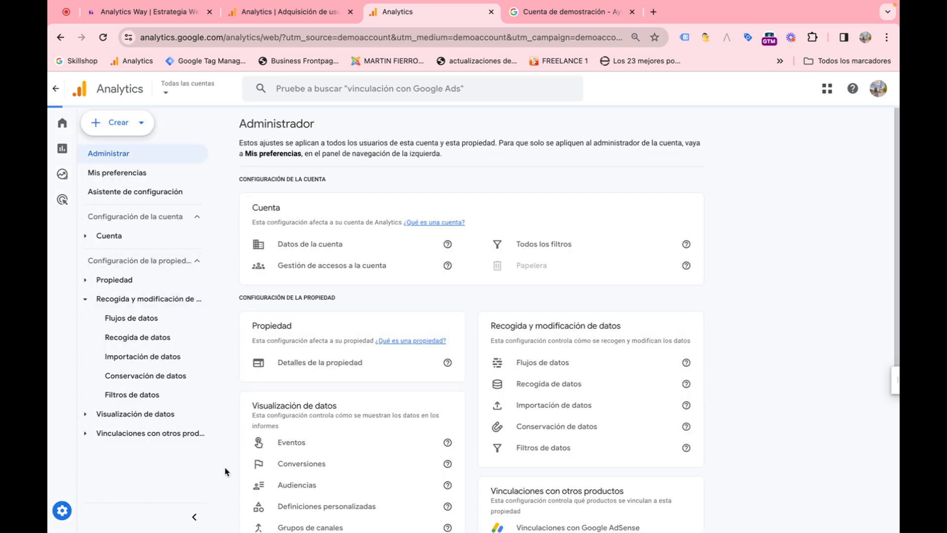
Step: Scroll through the Administrador page's property configuration and product link sections
scroll(454, 402, "down", 3)
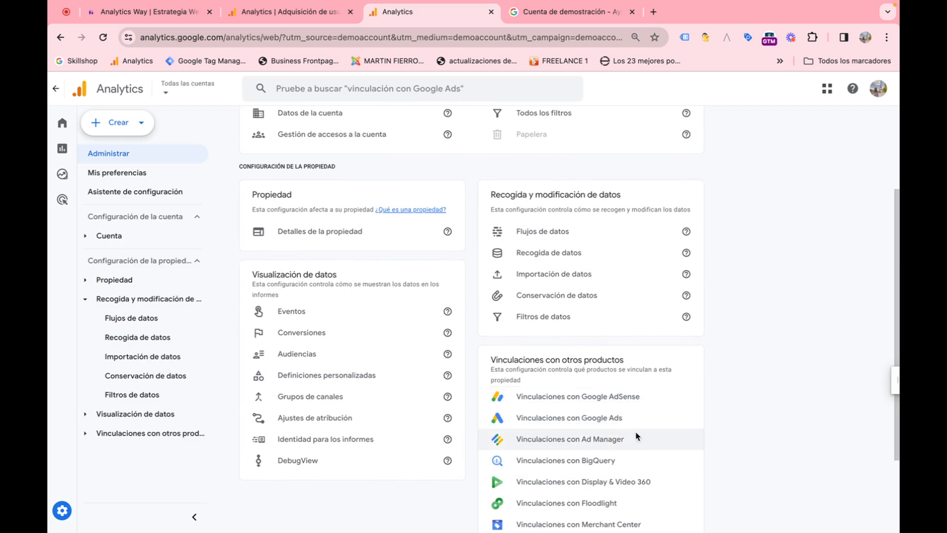
scroll(626, 469, "down", 1)
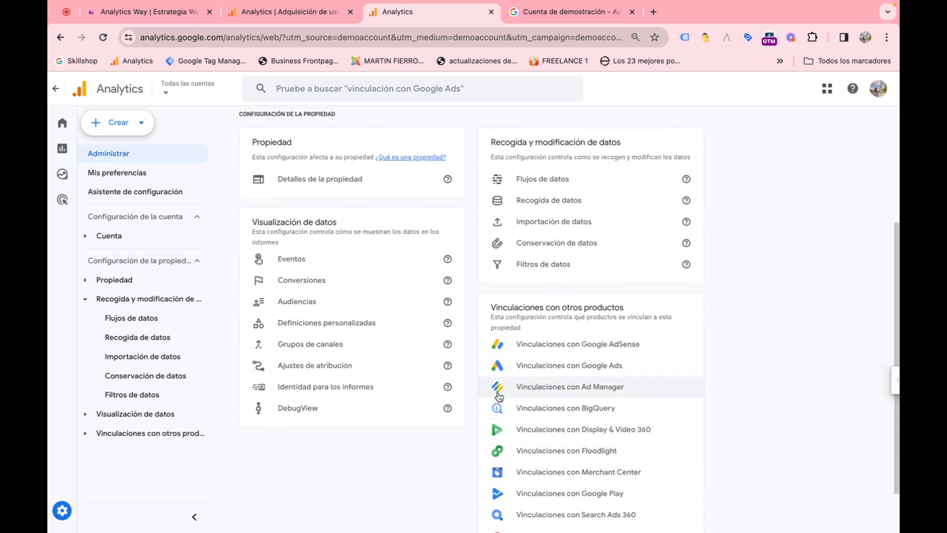
scroll(370, 433, "up", 1)
scroll(373, 432, "up", 2)
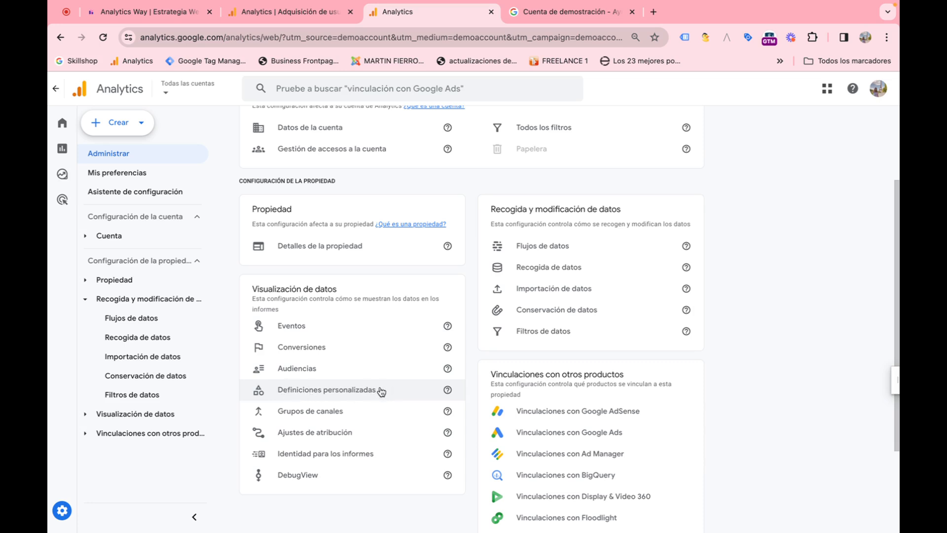
scroll(388, 380, "up", 3)
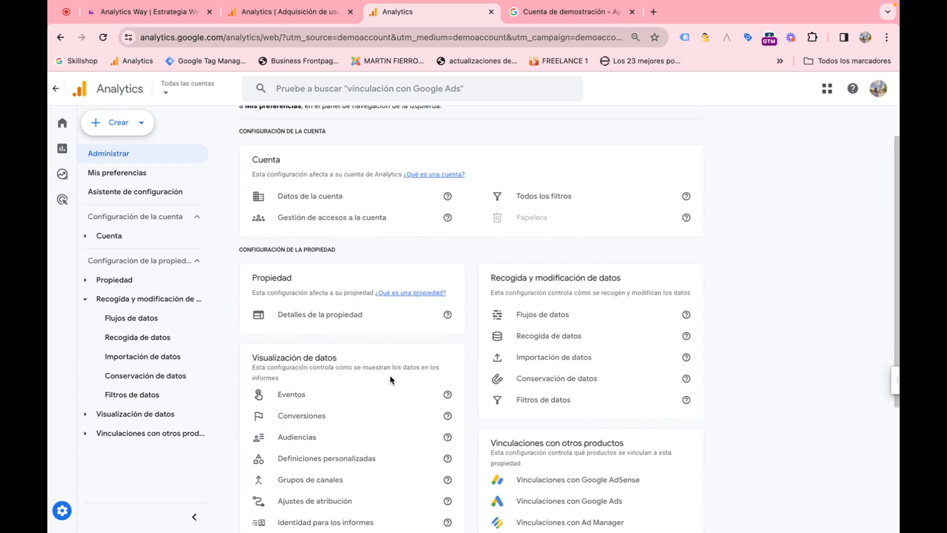
scroll(390, 378, "up", 2)
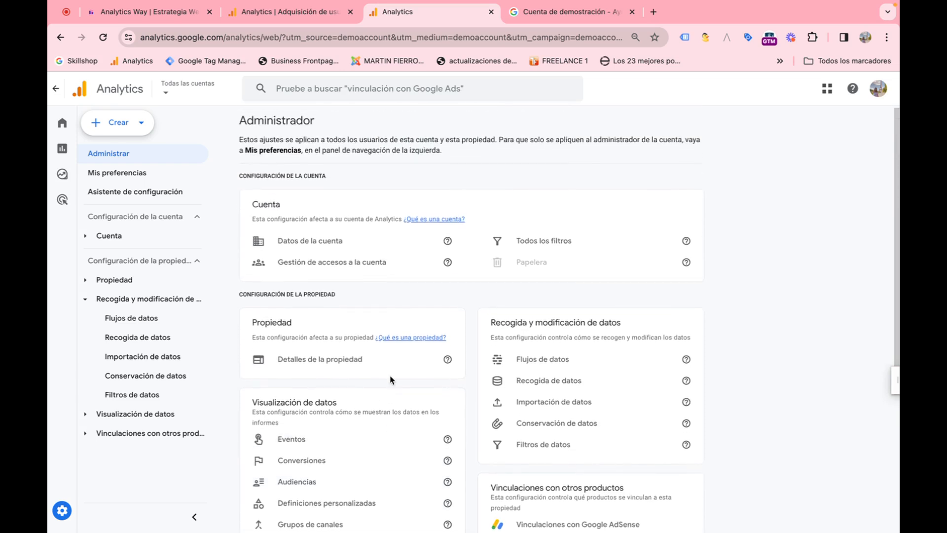
left_click(316, 362)
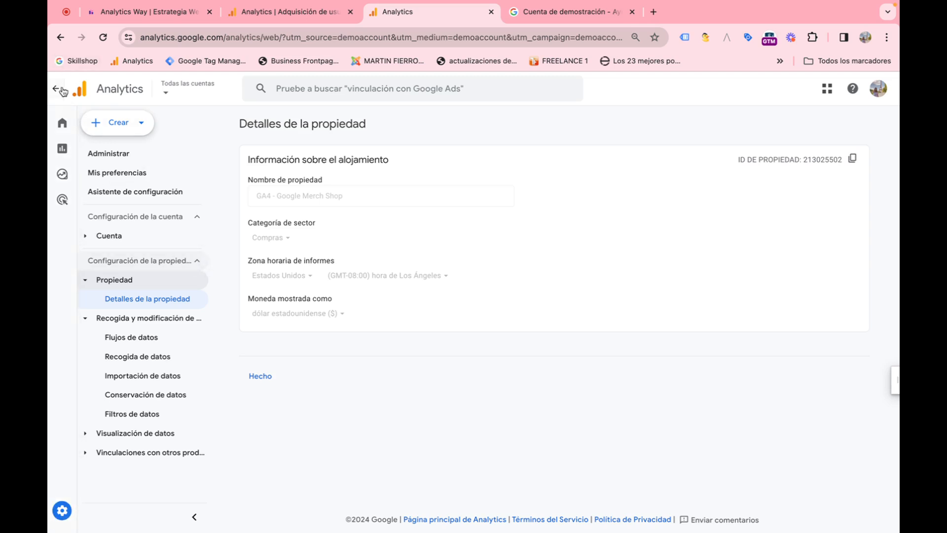
left_click(63, 510)
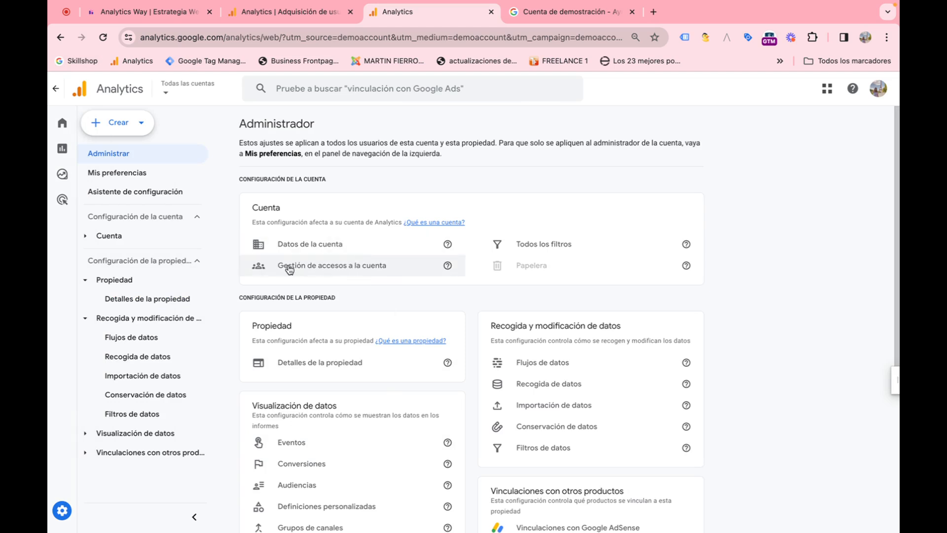
left_click(378, 267)
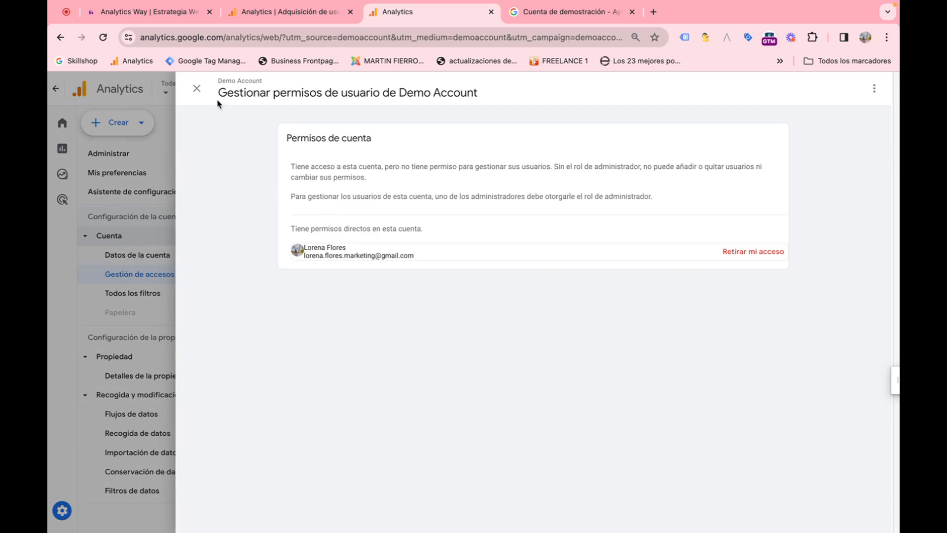
left_click(197, 89)
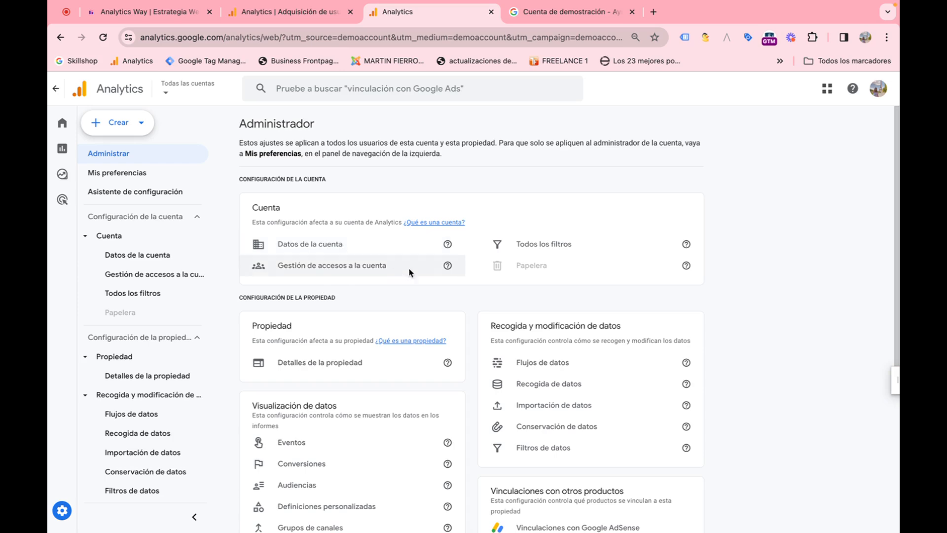
Step: Switch to the Analytics Way tab and open its account access management from Administrar
left_click(303, 17)
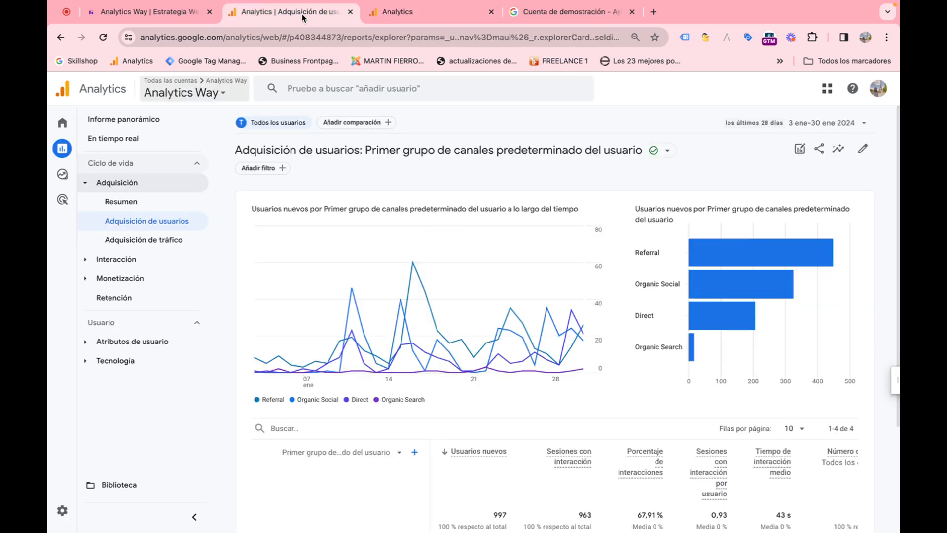
mouse_move(54, 489)
left_click(85, 514)
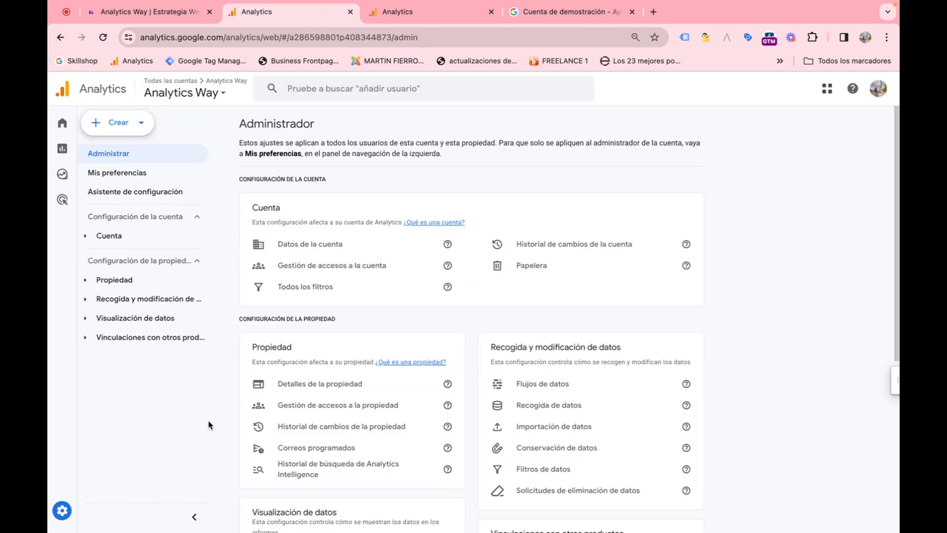
left_click(312, 267)
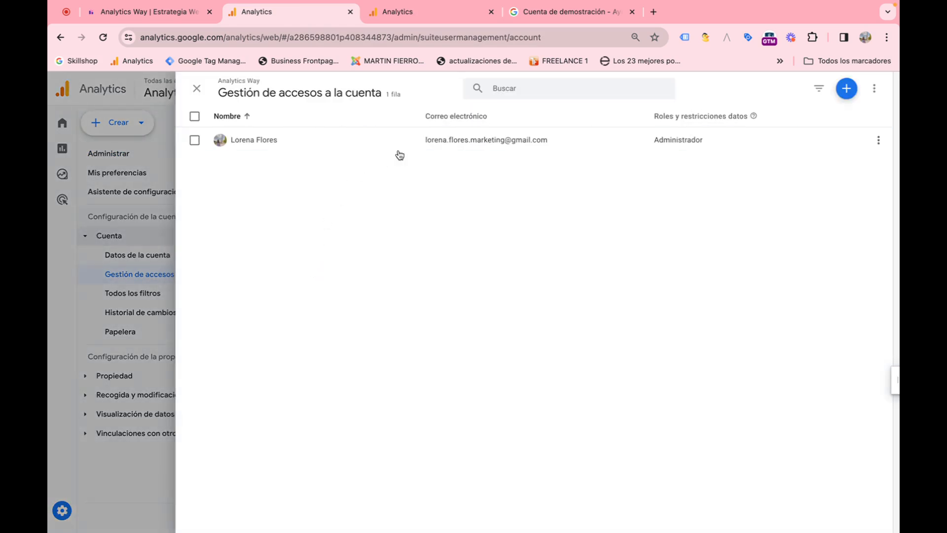
Step: Open the form to add account users, review its email and role options, close it, and return to the demo account tab
left_click(846, 88)
left_click(809, 121)
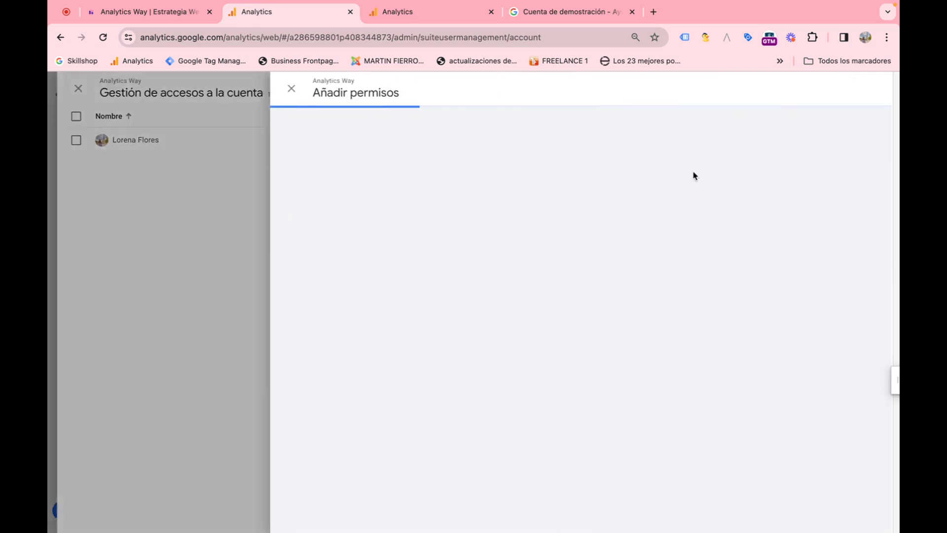
scroll(511, 271, "down", 1)
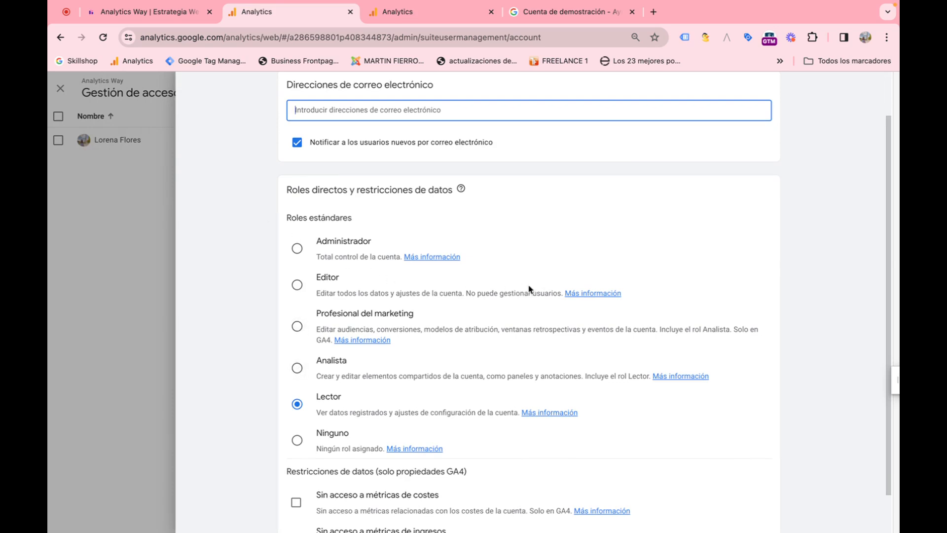
scroll(321, 277, "up", 1)
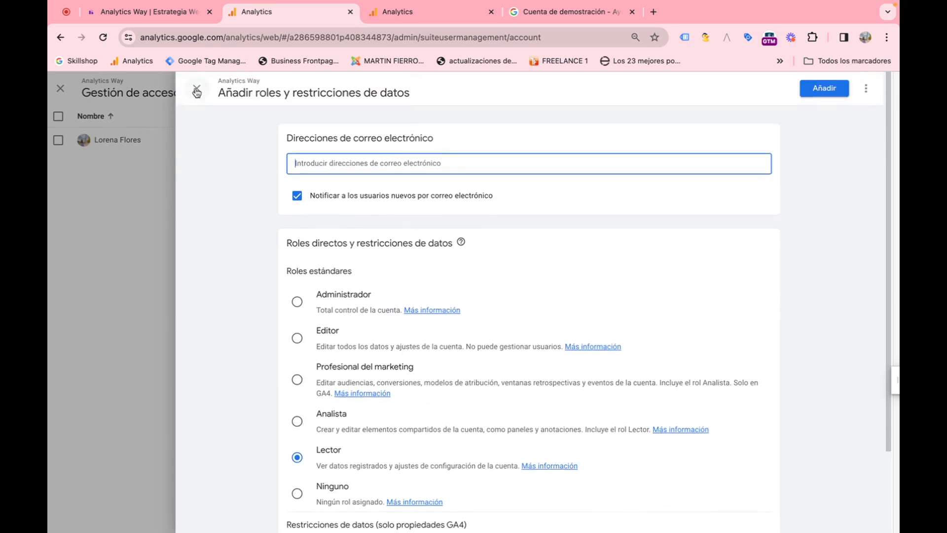
left_click(196, 92)
left_click(195, 90)
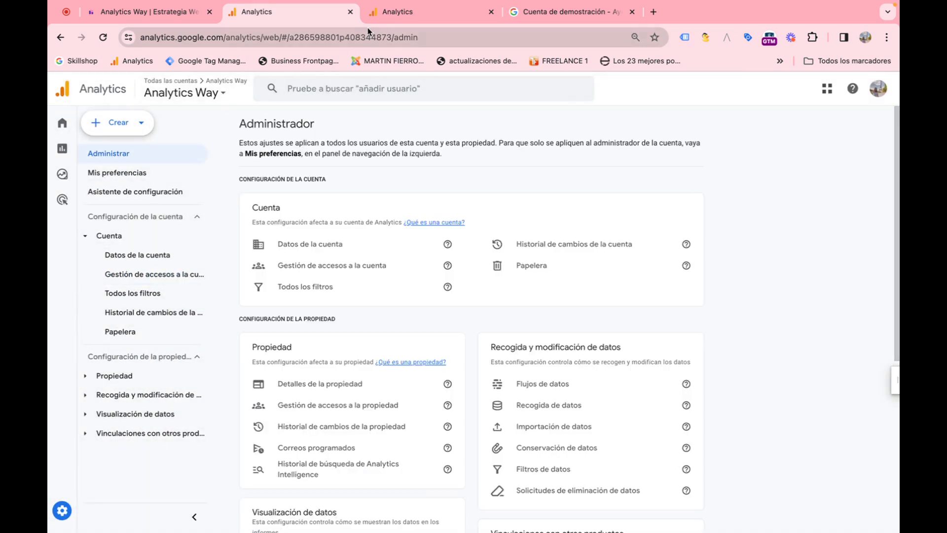
left_click(383, 19)
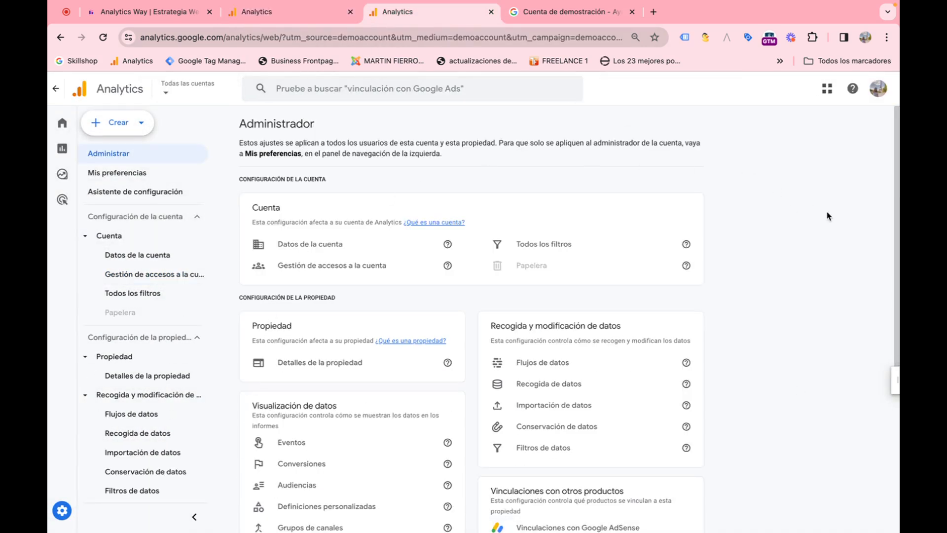